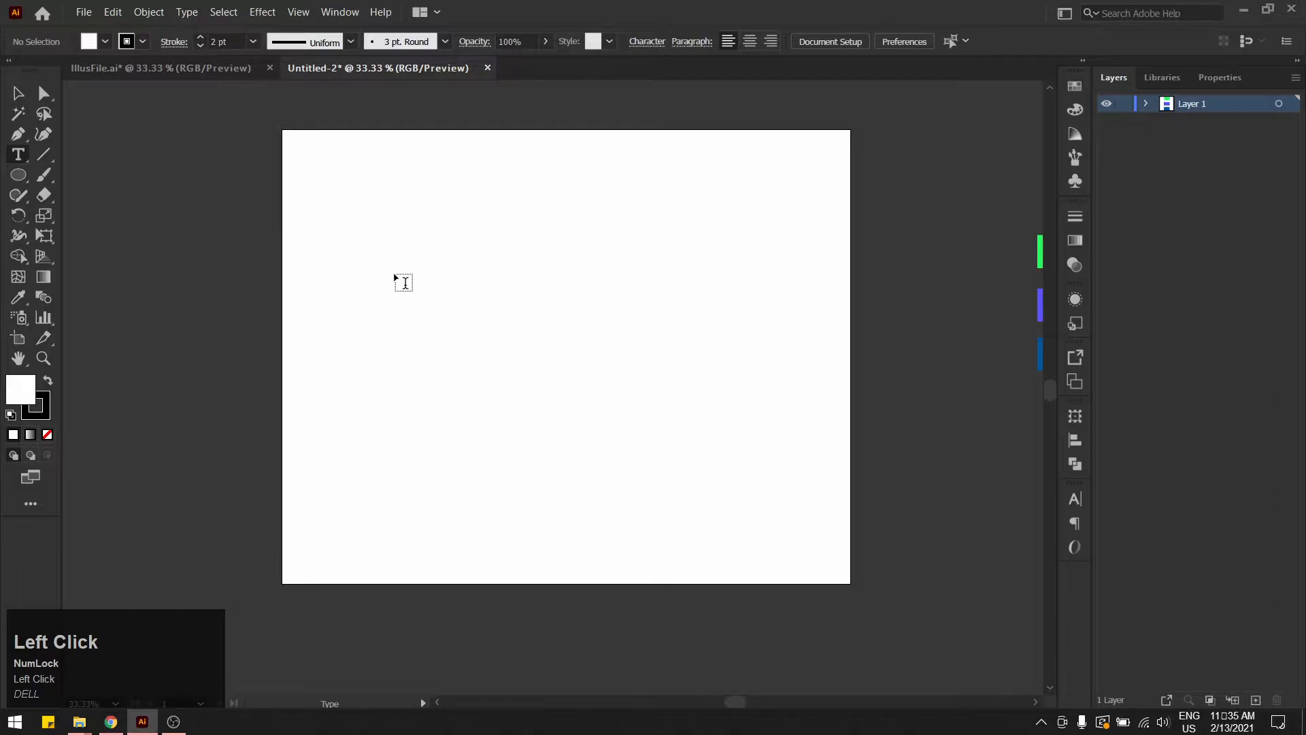
- Add the text "SAVE EARTH" on the artboard and set its font size to 72 pt
{"action": "type", "text": "A"}
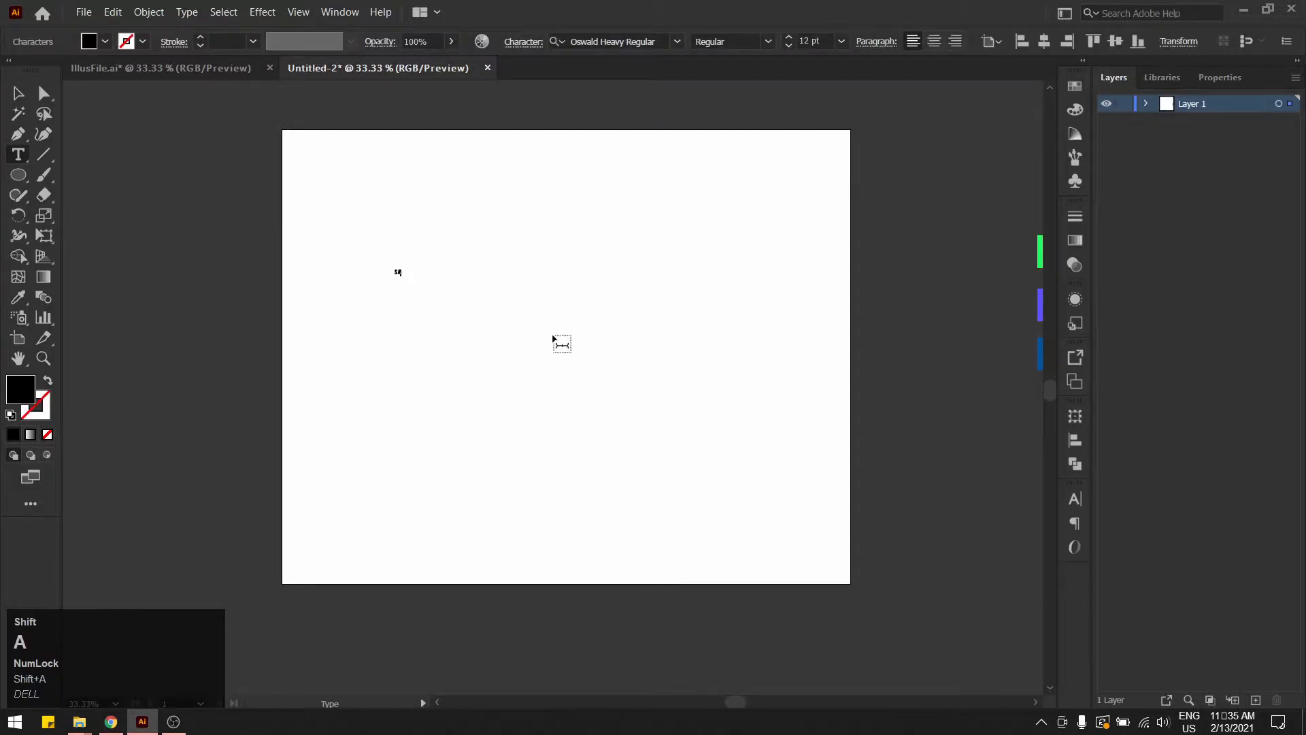
{"action": "type", "text": "VE"}
{"action": "key", "text": "ctrl+a"}
{"action": "left_click", "coordinate": [841, 41]}
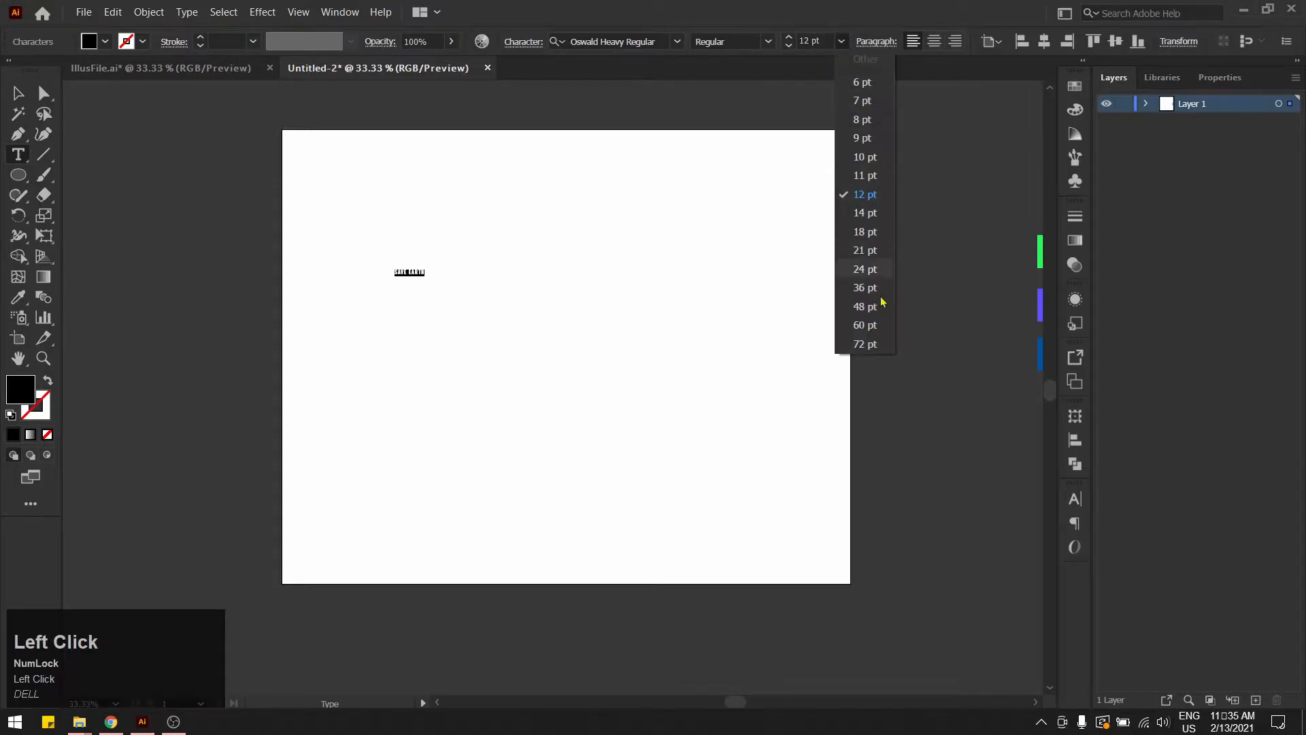
{"action": "left_click", "coordinate": [879, 346]}
- Enlarge the text to about 162 pt, stretch it slightly wider and place it centred across the artboard
{"action": "left_click", "coordinate": [568, 130]}
{"action": "key", "text": "v"}
{"action": "left_click_drag", "start_coordinate": [526, 265], "coordinate": [799, 426]}
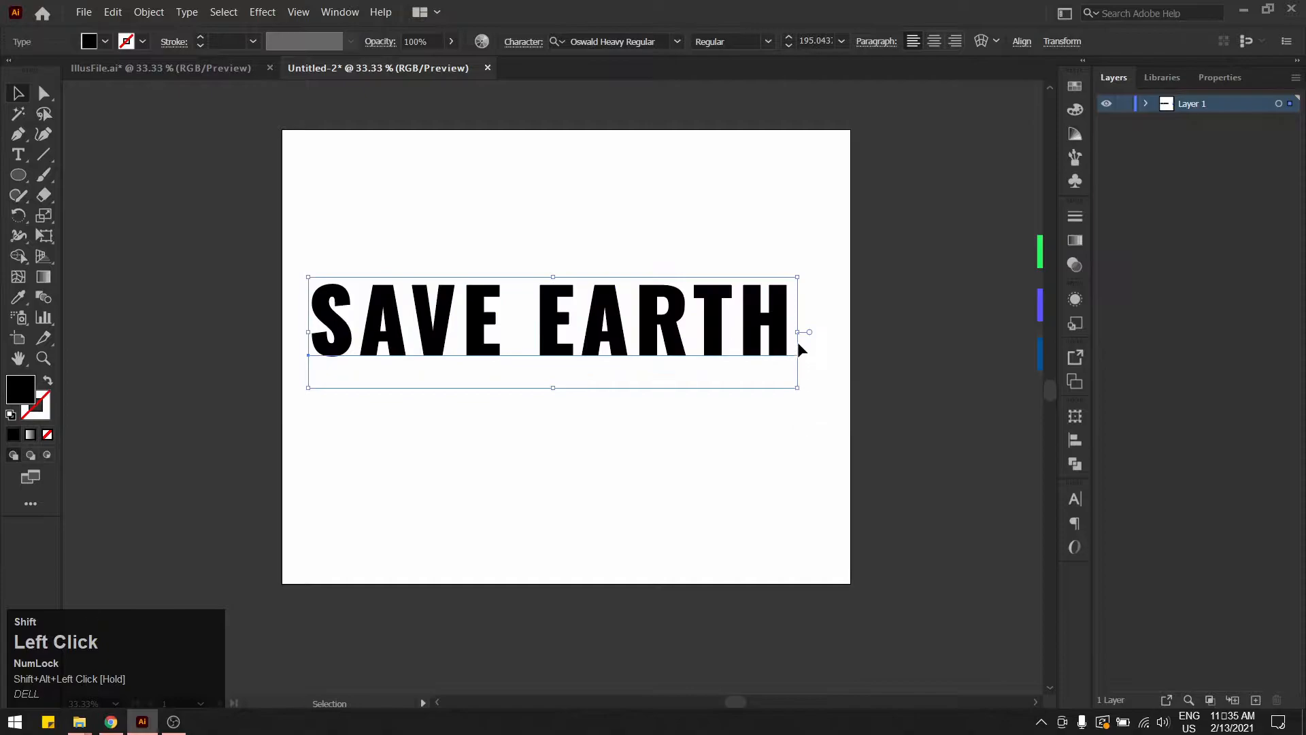
{"action": "left_click_drag", "start_coordinate": [803, 332], "coordinate": [843, 332]}
{"action": "left_click_drag", "start_coordinate": [720, 315], "coordinate": [734, 316]}
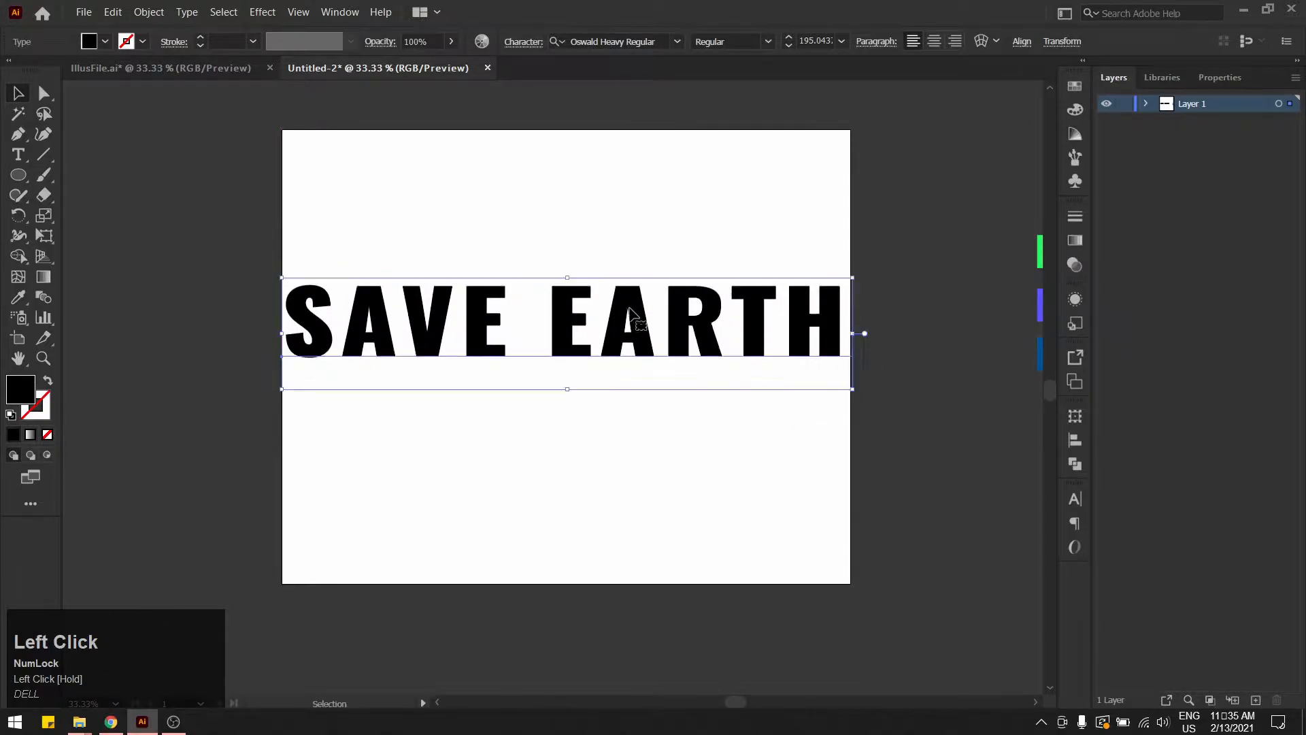
{"action": "left_click_drag", "start_coordinate": [852, 389], "coordinate": [802, 379]}
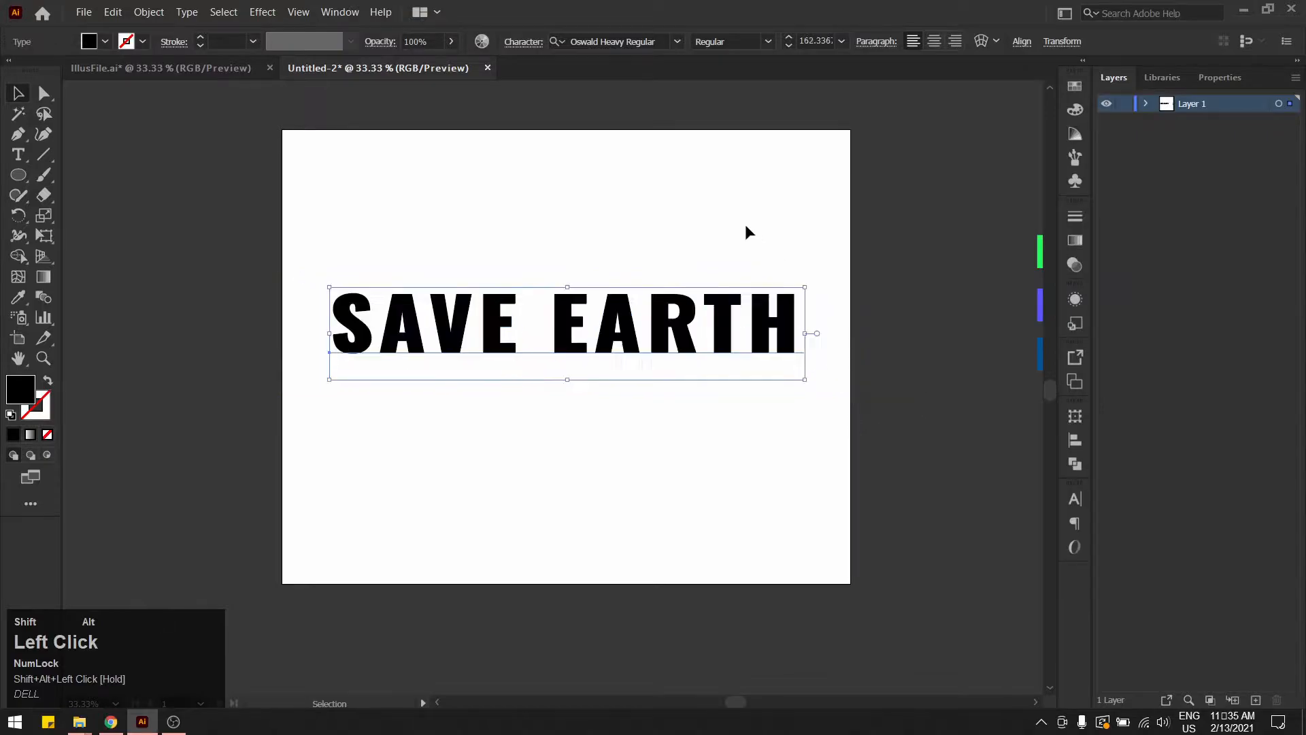
{"action": "left_click", "coordinate": [746, 231]}
{"action": "left_click_drag", "start_coordinate": [678, 319], "coordinate": [683, 321]}
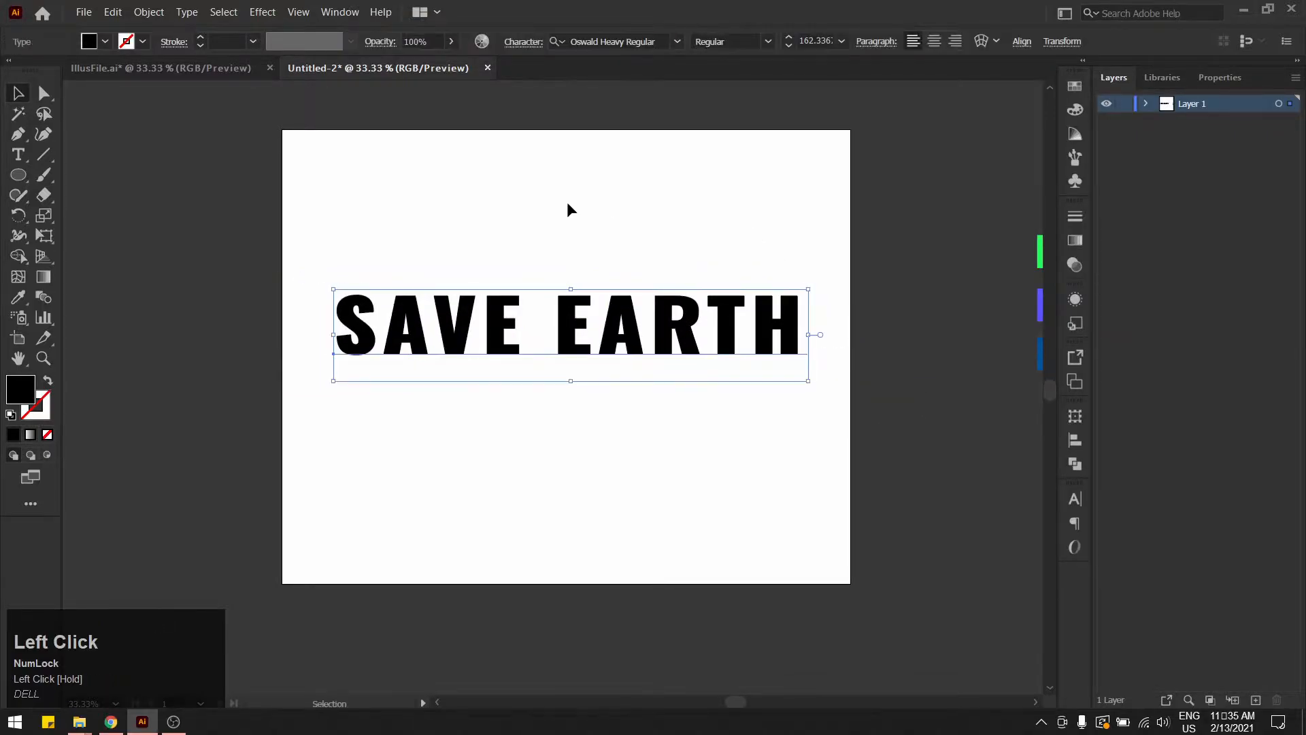
- Apply an Envelope Distort mesh with 5 rows and 5 columns to the SAVE EARTH text
{"action": "left_click", "coordinate": [148, 11]}
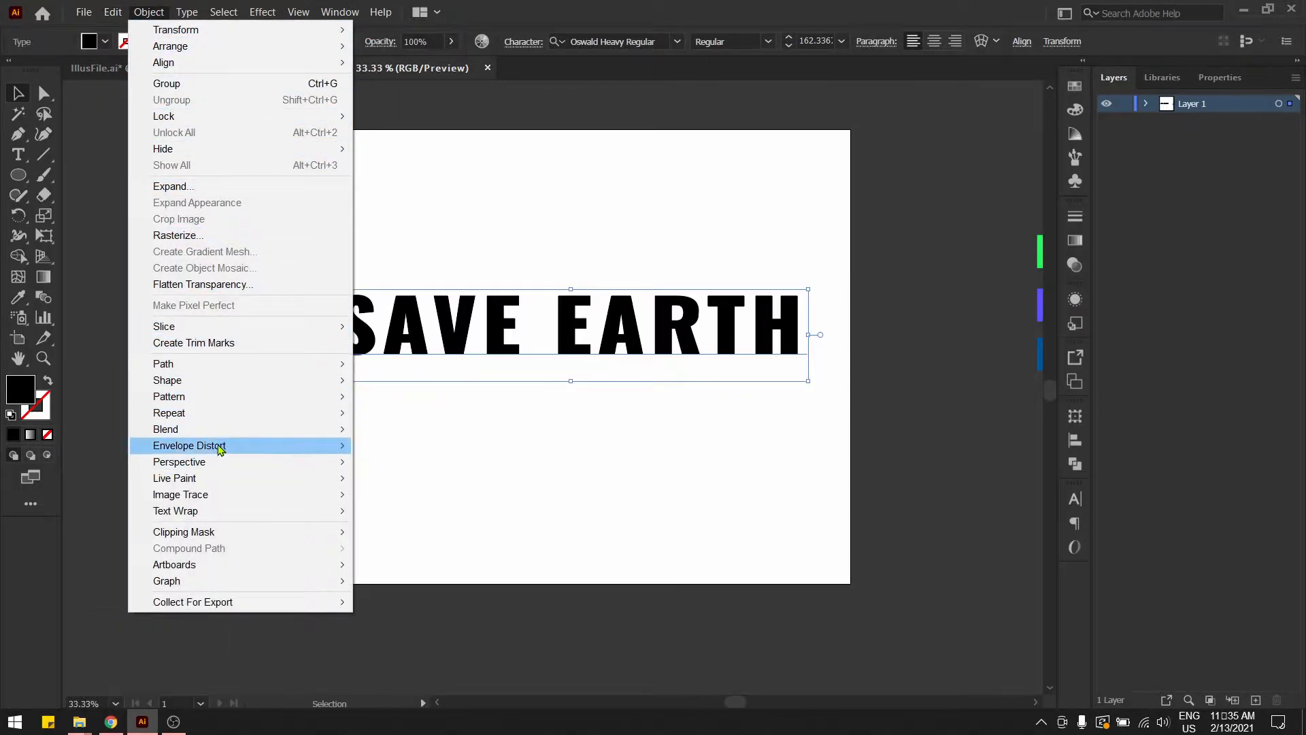
{"action": "mouse_move", "coordinate": [165, 450]}
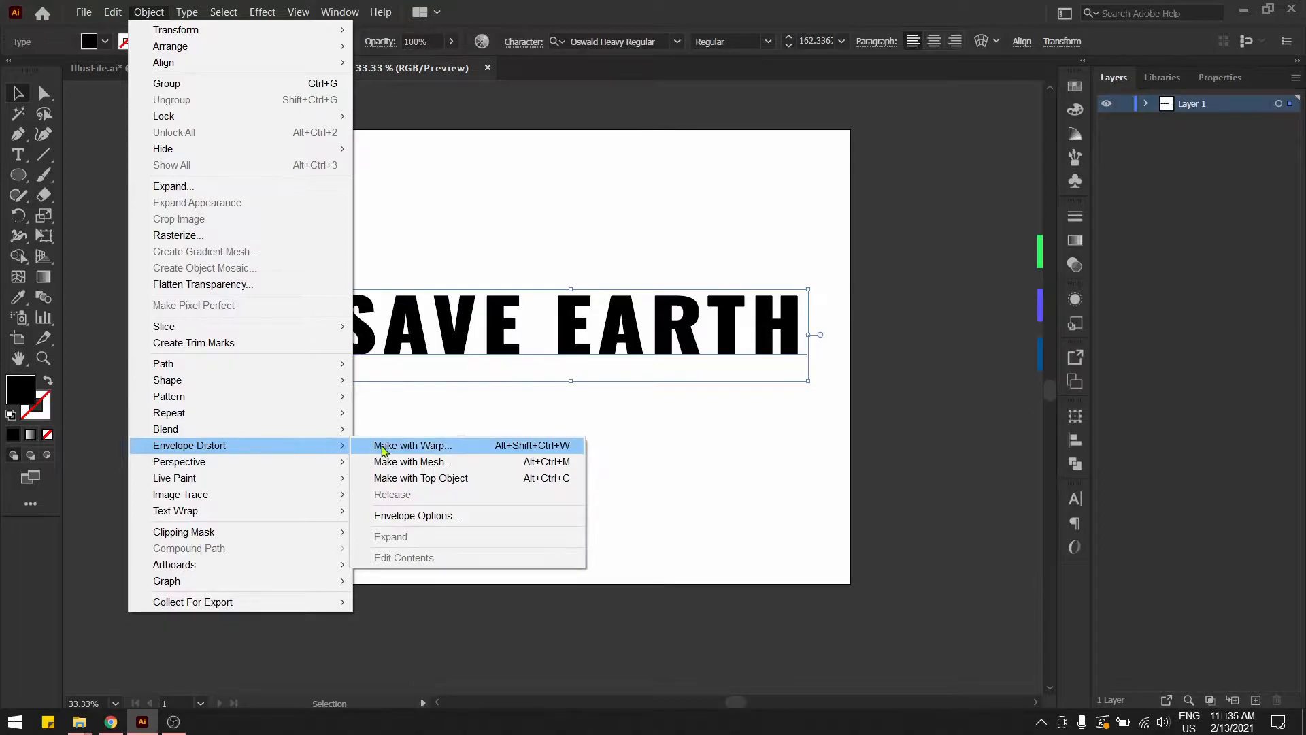
{"action": "left_click", "coordinate": [454, 466]}
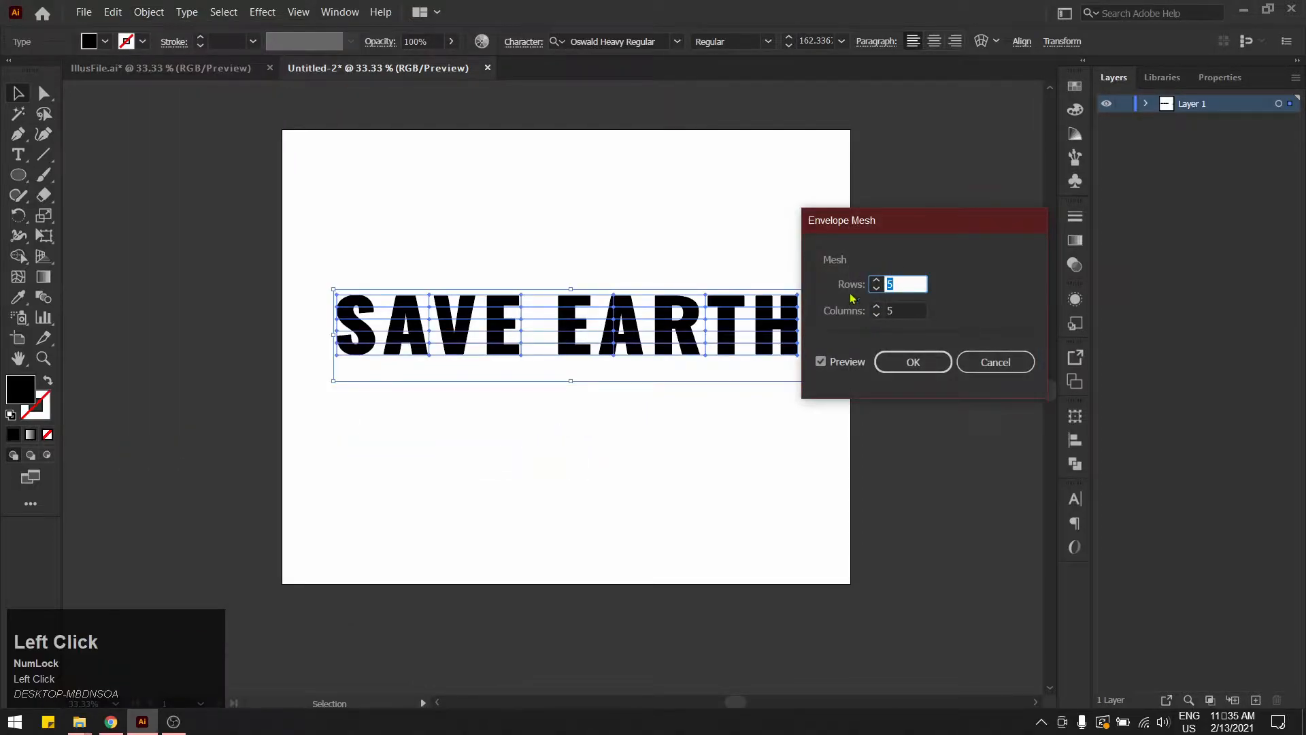
{"action": "left_click", "coordinate": [846, 366]}
{"action": "left_click", "coordinate": [849, 369]}
{"action": "left_click", "coordinate": [925, 364]}
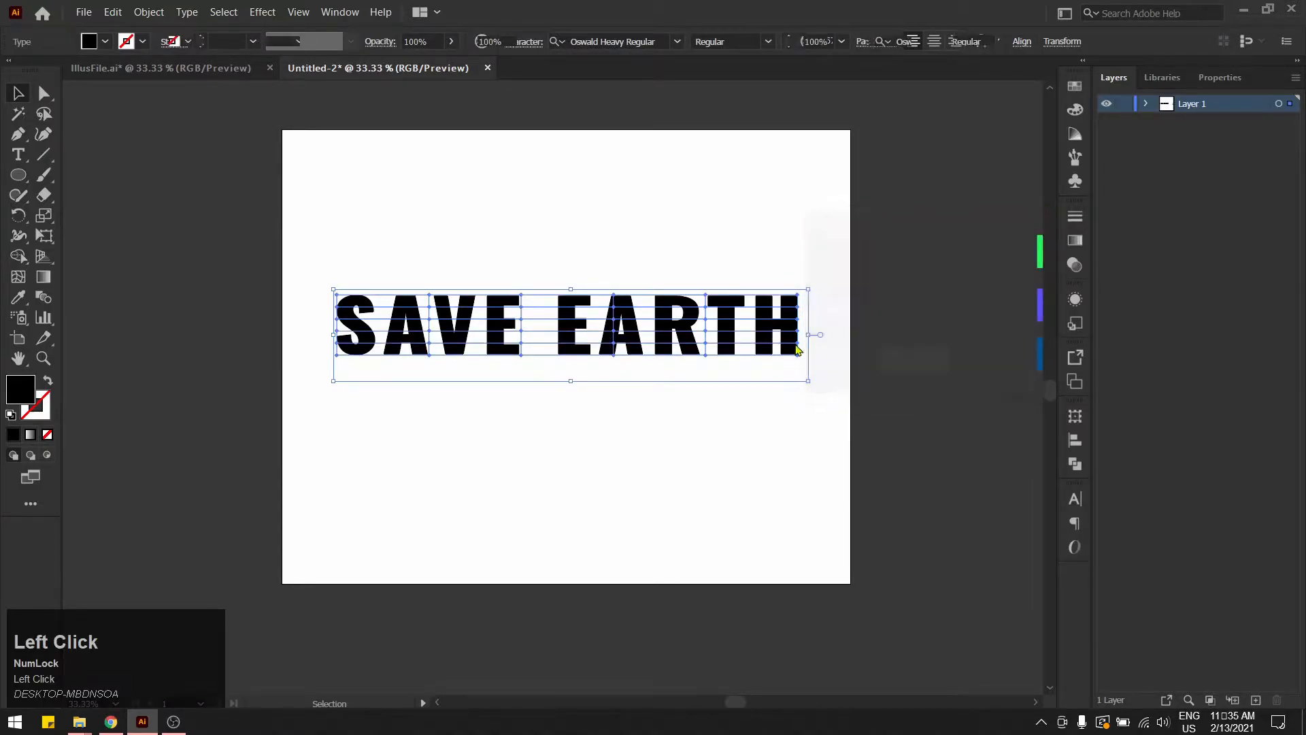
{"action": "left_click", "coordinate": [332, 311]}
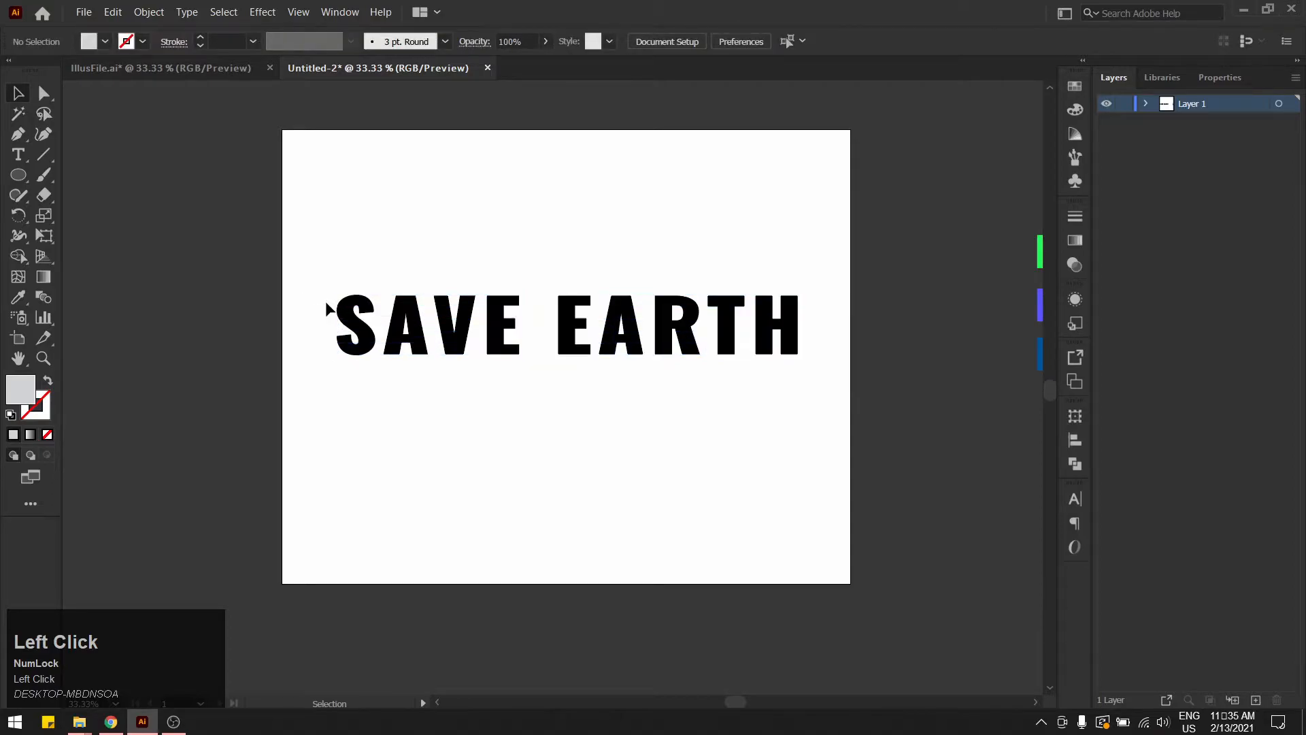
- Select alternate horizontal rows of mesh points across the text and nudge them right by one large increment
{"action": "key", "text": "a"}
{"action": "left_click_drag", "start_coordinate": [327, 307], "coordinate": [389, 316]}
{"action": "left_click_drag", "start_coordinate": [617, 329], "coordinate": [816, 315]}
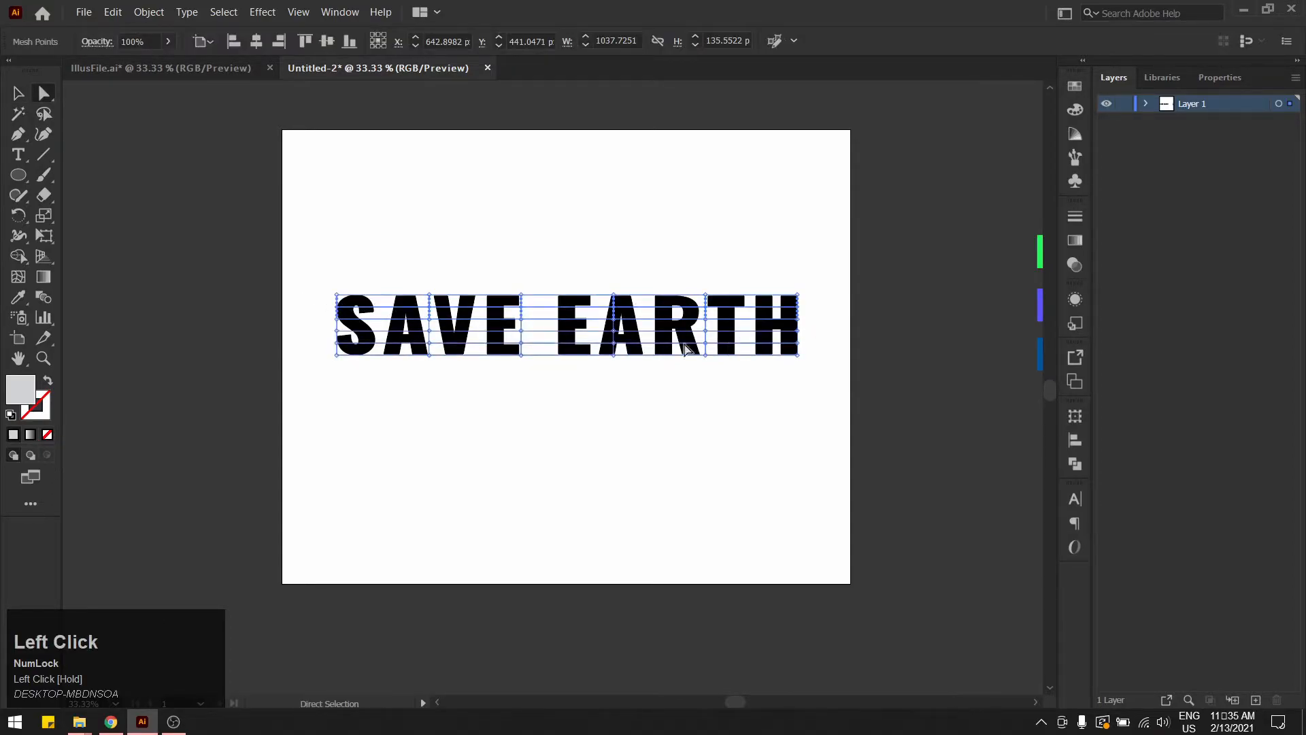
{"action": "left_click_drag", "start_coordinate": [323, 329], "coordinate": [819, 342], "text": "shift"}
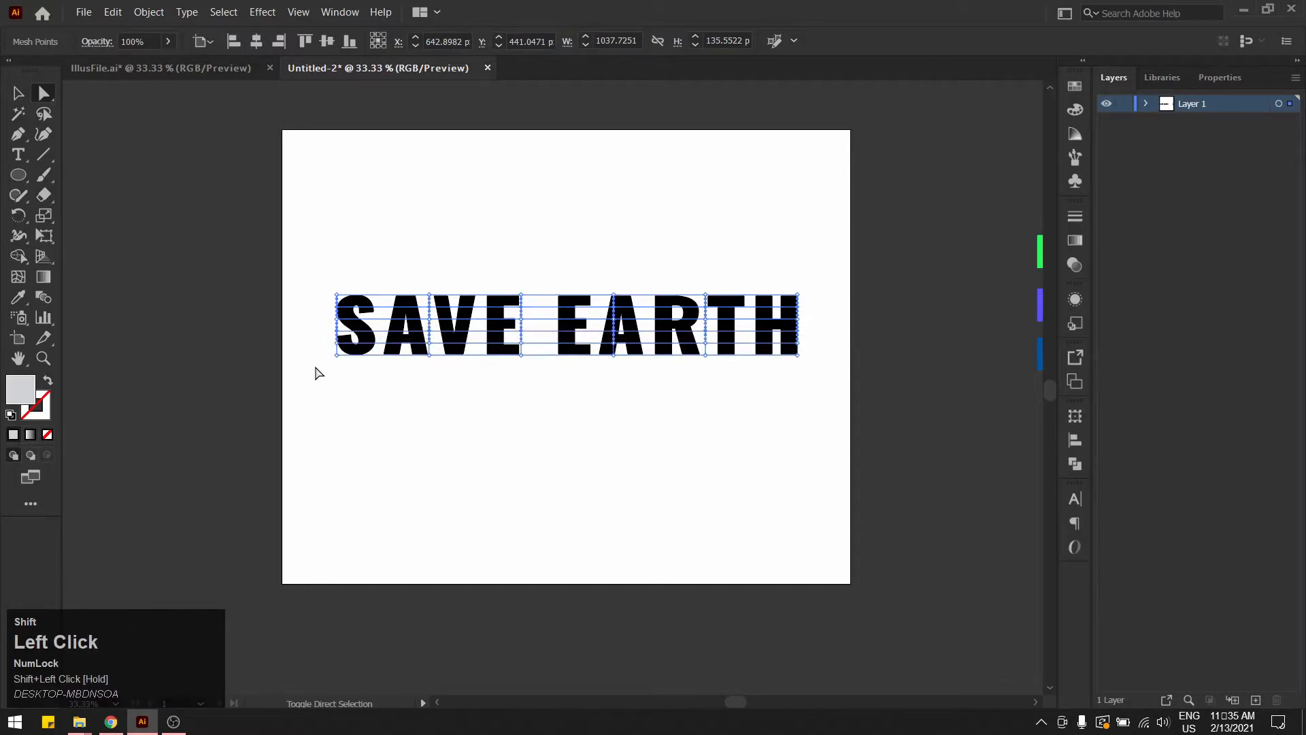
{"action": "left_click_drag", "start_coordinate": [537, 374], "coordinate": [819, 367], "text": "shift"}
{"action": "key", "text": "shift+Right"}
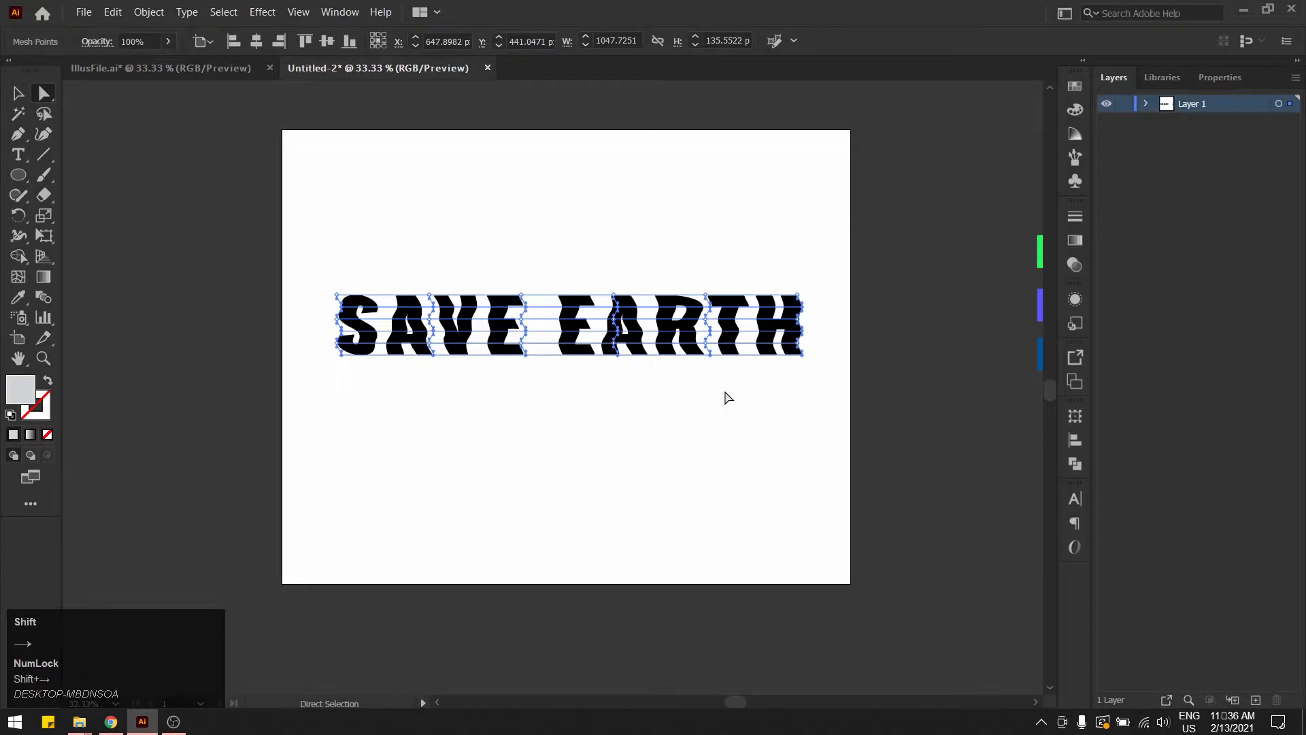
- Select alternate vertical columns of mesh points and nudge them down by one large increment to make the text wavy
{"action": "left_click", "coordinate": [417, 265]}
{"action": "left_click_drag", "start_coordinate": [404, 243], "coordinate": [448, 405]}
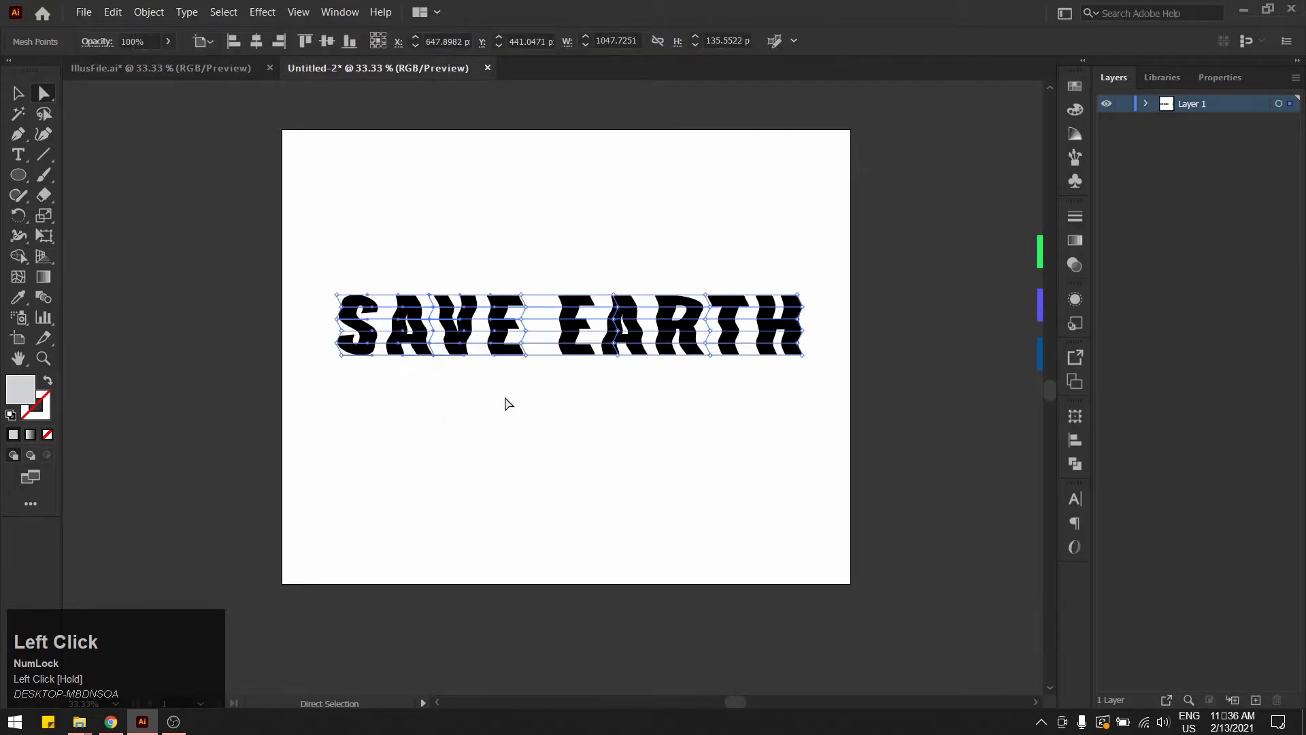
{"action": "left_click_drag", "start_coordinate": [598, 265], "coordinate": [630, 398], "text": "shift"}
{"action": "left_click_drag", "start_coordinate": [784, 272], "coordinate": [812, 353], "text": "shift"}
{"action": "key", "text": "shift+Down"}
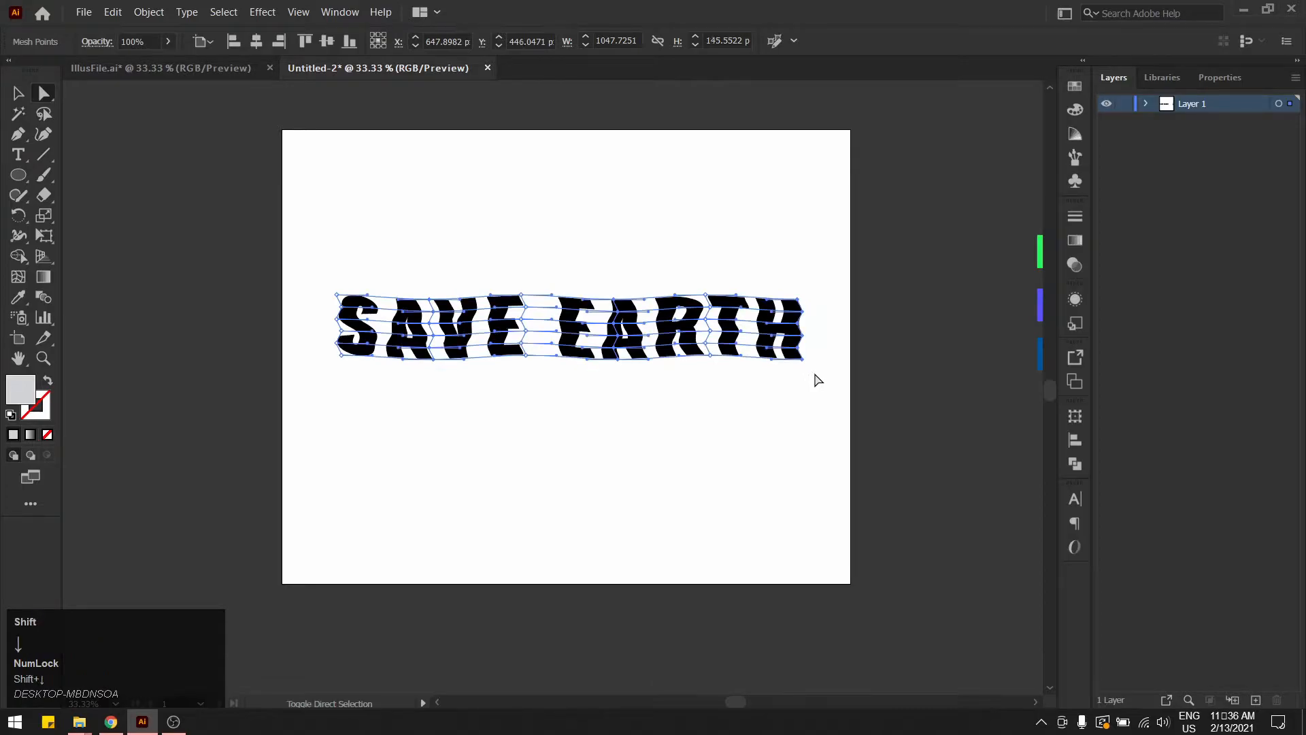
{"action": "key", "text": "shift+Up"}
{"action": "left_click", "coordinate": [731, 457]}
- Expand the mesh-distorted text into shapes with Object and Fill enabled
{"action": "left_click_drag", "start_coordinate": [812, 425], "coordinate": [299, 233]}
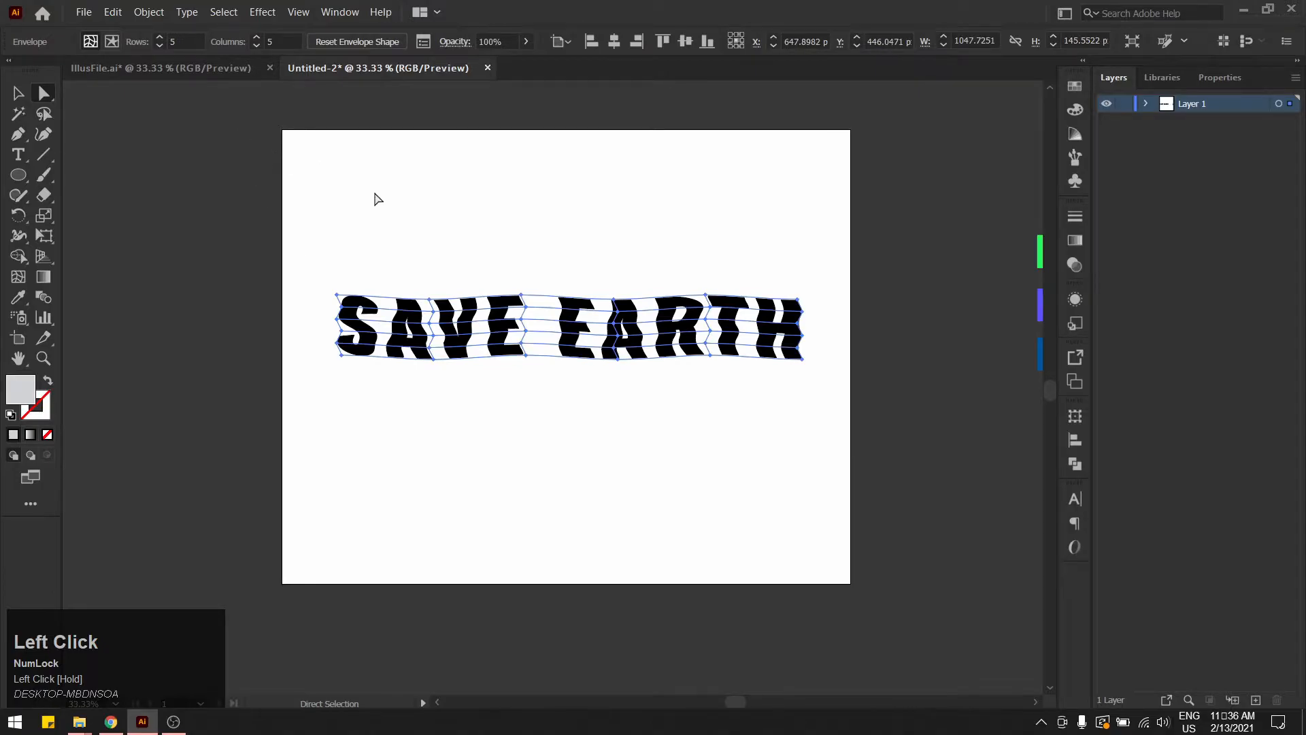
{"action": "key", "text": "v"}
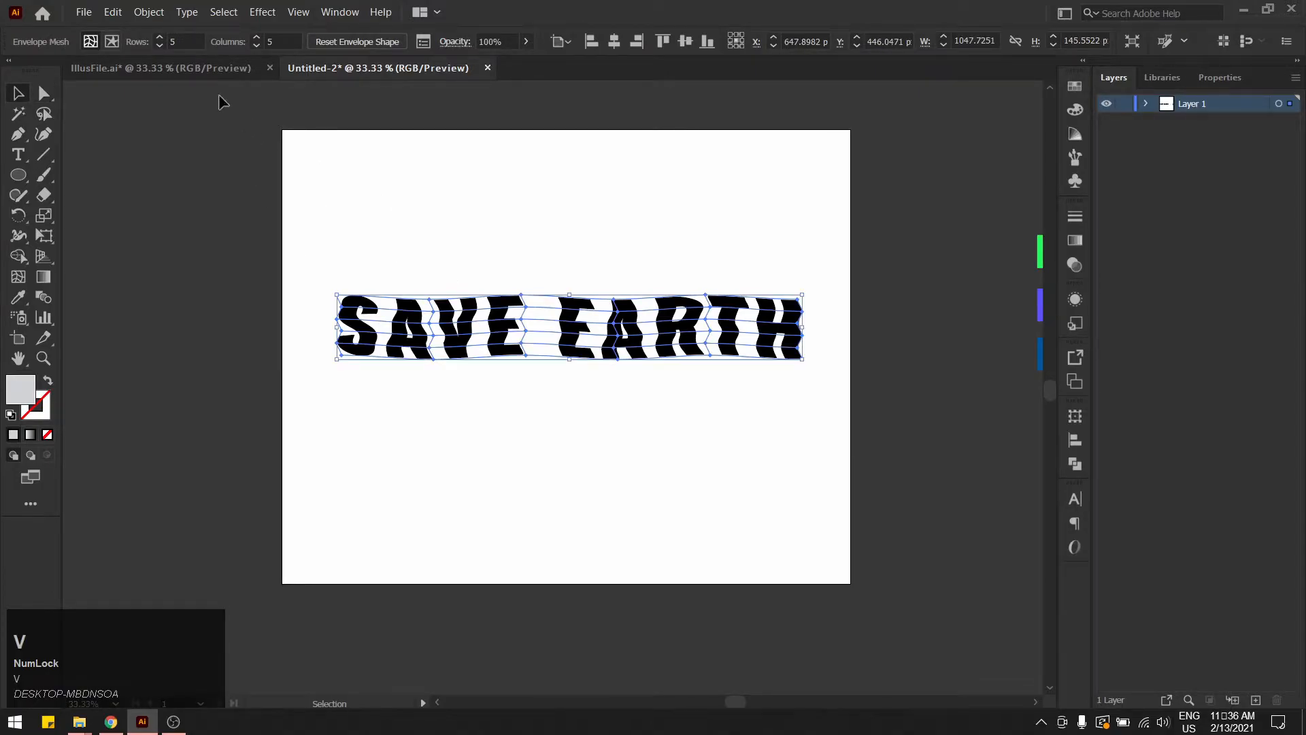
{"action": "left_click", "coordinate": [146, 13]}
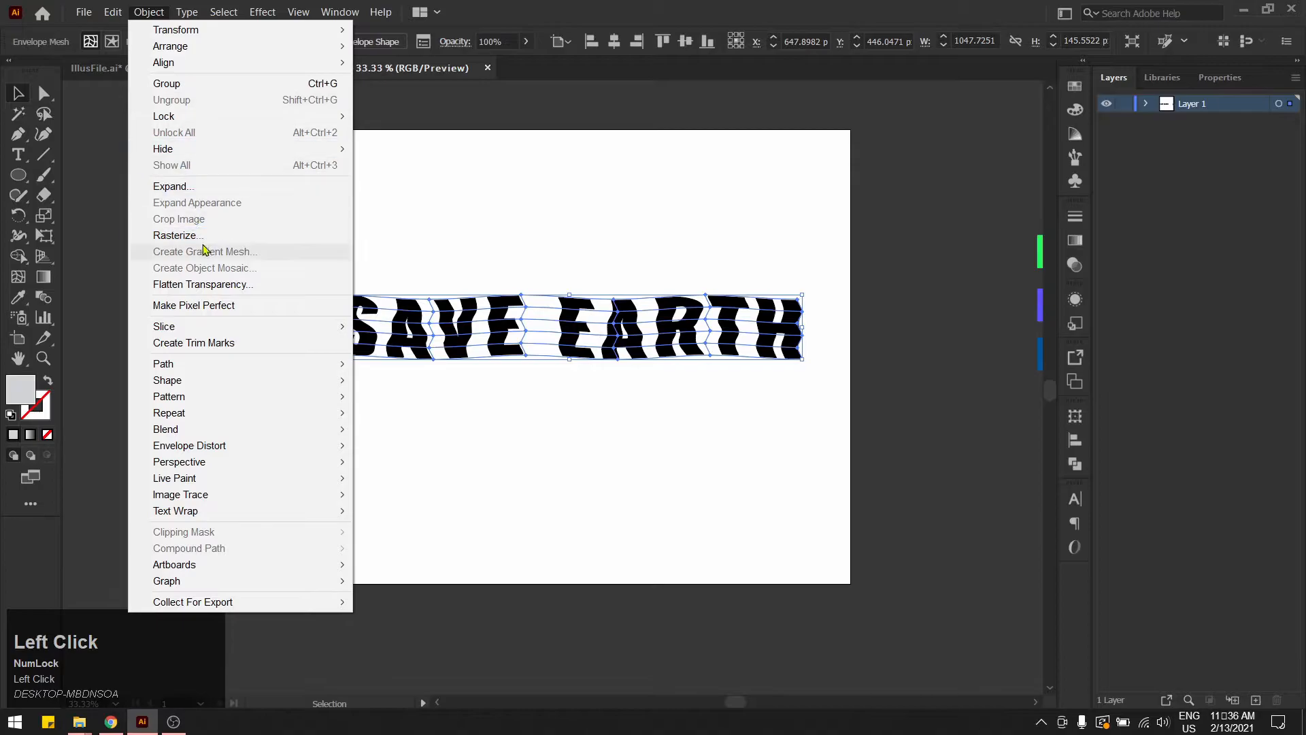
{"action": "left_click", "coordinate": [205, 190]}
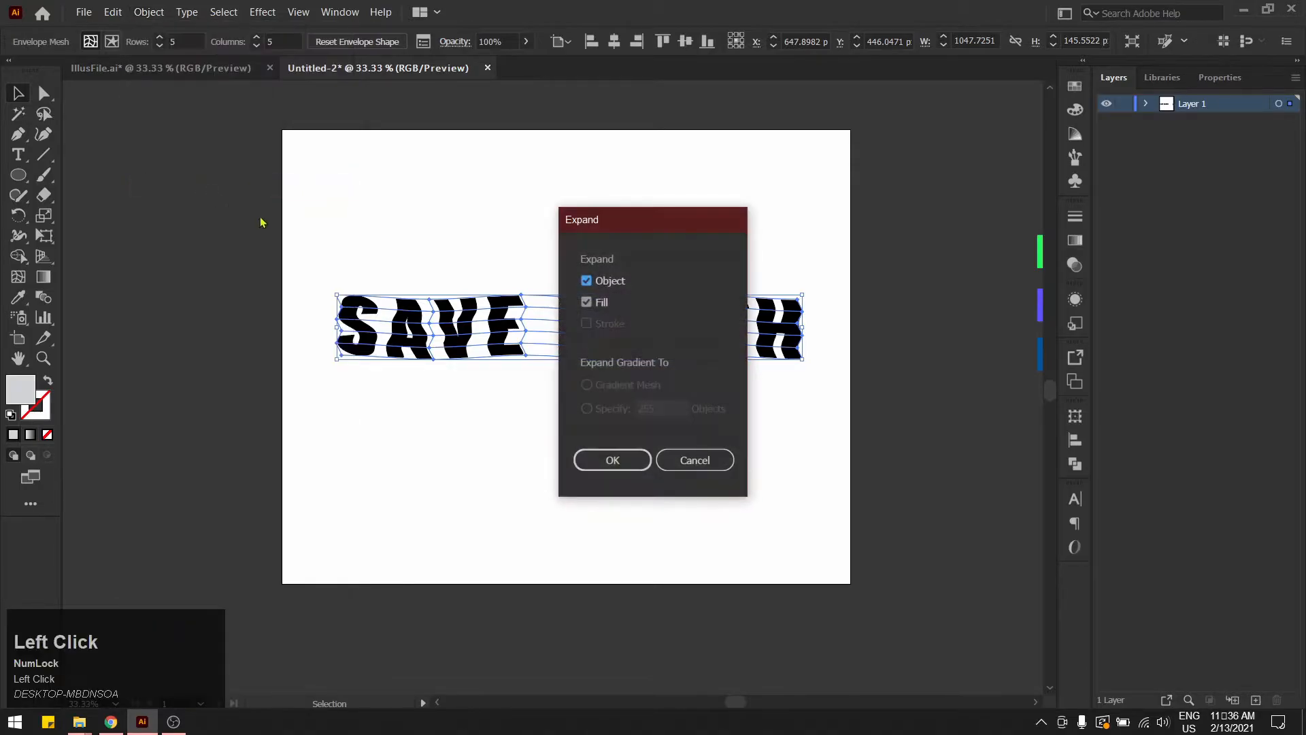
{"action": "left_click", "coordinate": [612, 459]}
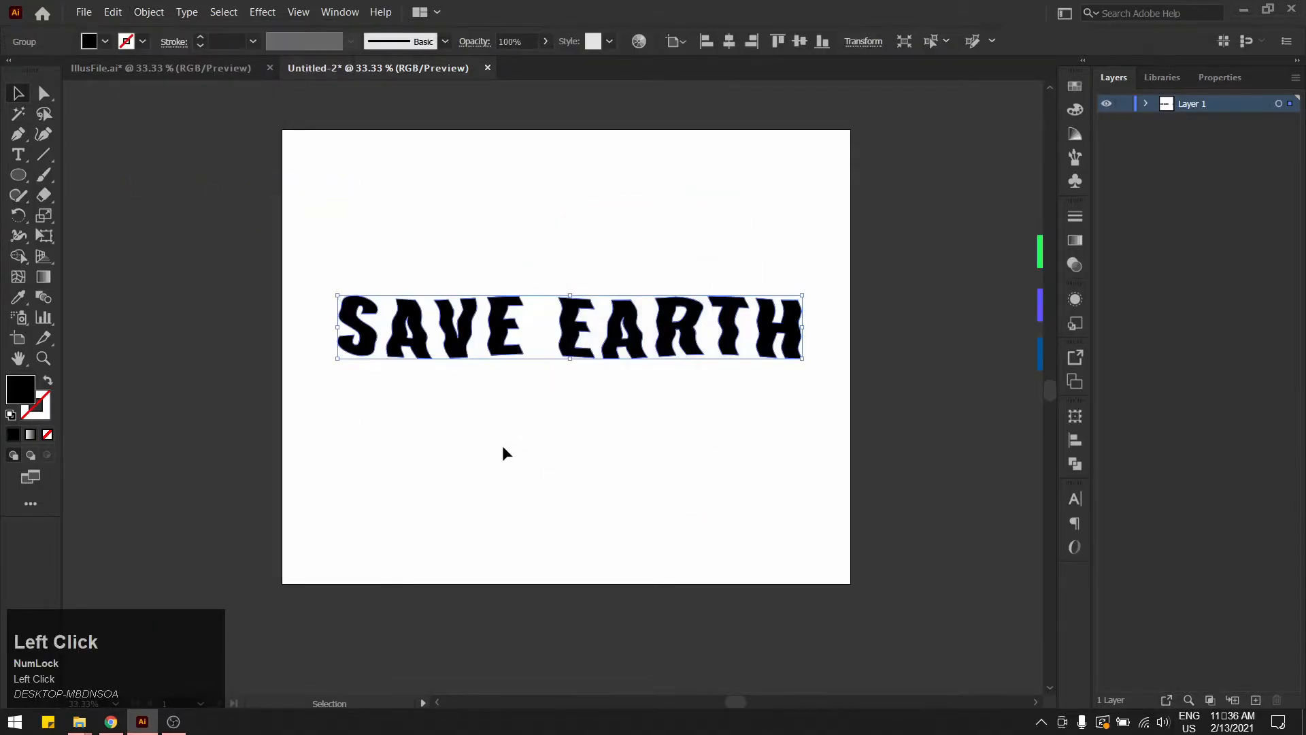
- Apply a black stroke to the expanded SAVE EARTH letters
{"action": "left_click_drag", "start_coordinate": [807, 406], "coordinate": [315, 229]}
{"action": "left_click", "coordinate": [143, 42]}
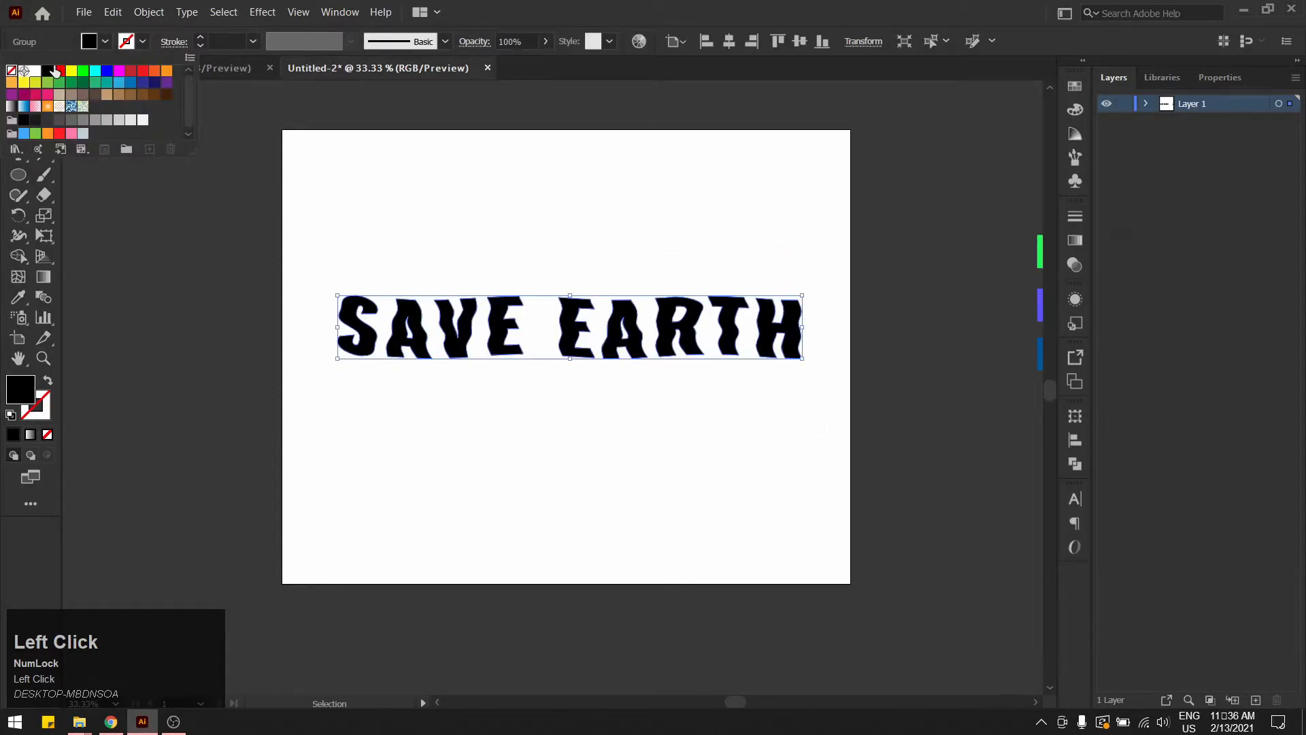
{"action": "left_click", "coordinate": [45, 71]}
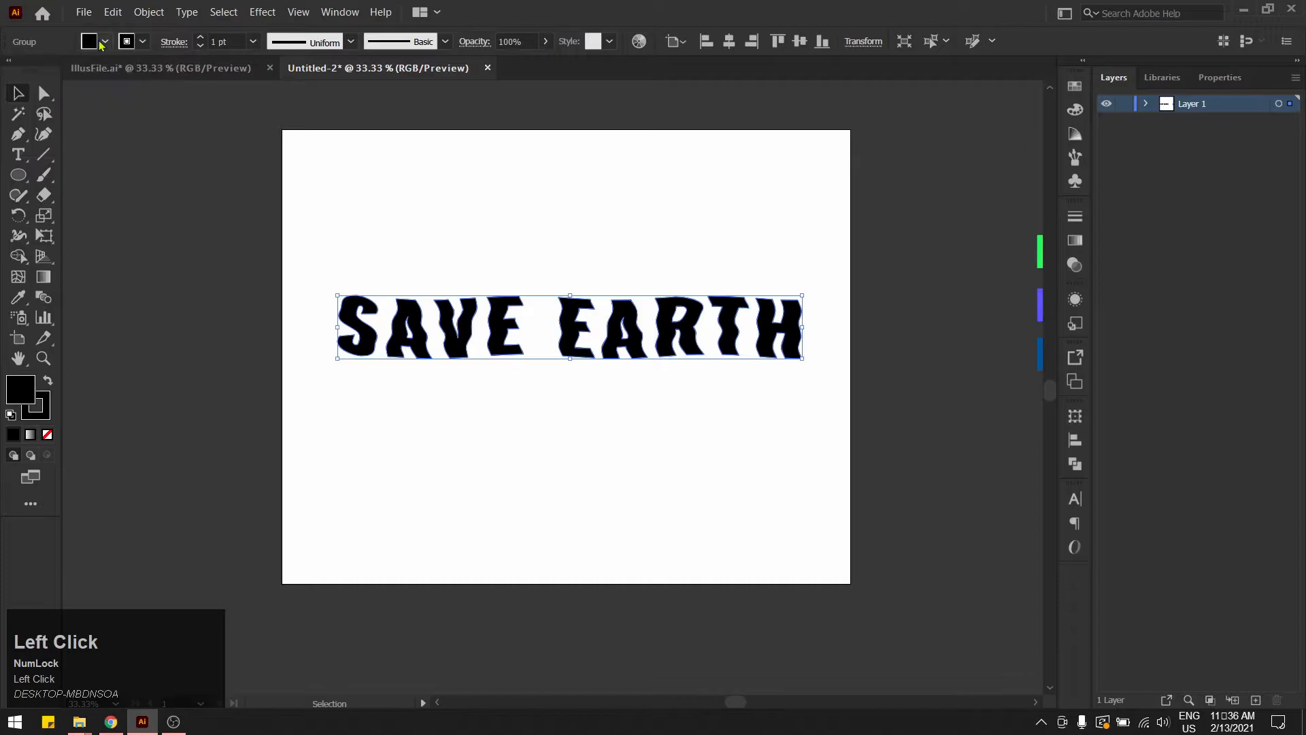
- Remove the fill from the stroked letters
{"action": "left_click", "coordinate": [106, 43]}
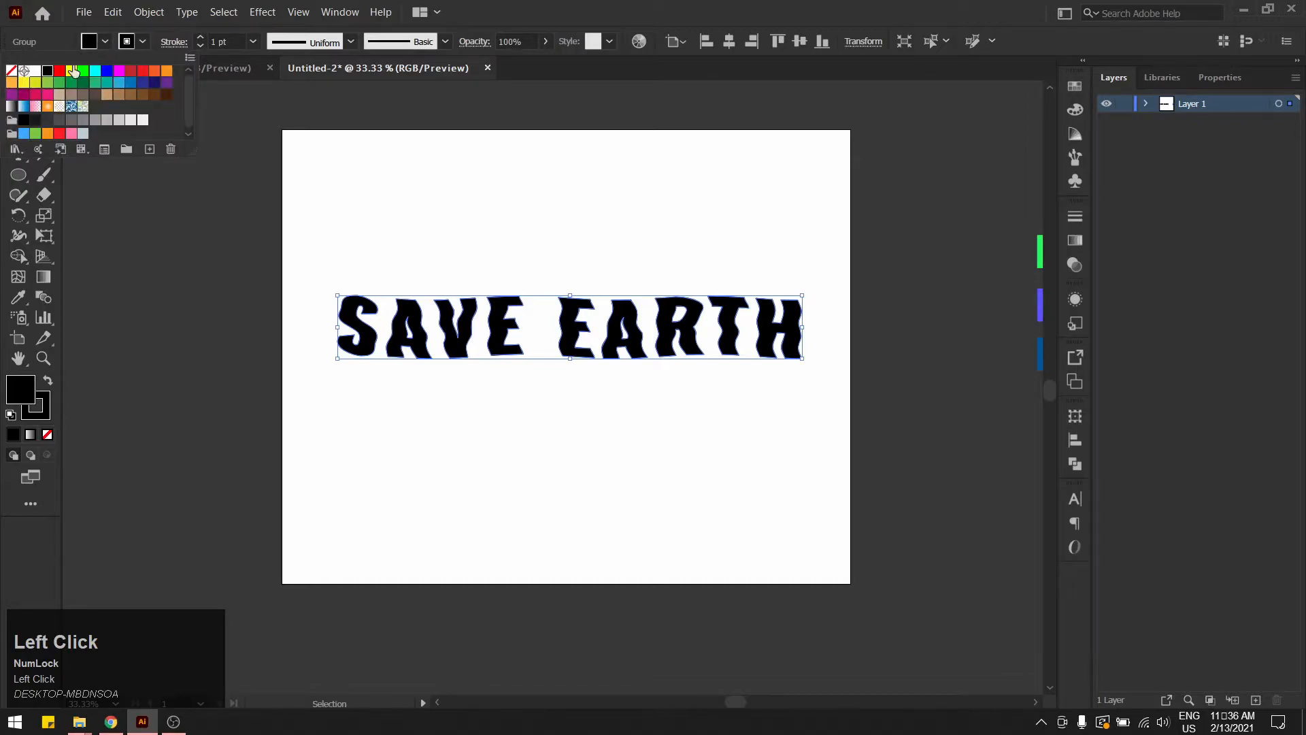
{"action": "left_click", "coordinate": [11, 72]}
{"action": "left_click", "coordinate": [309, 181]}
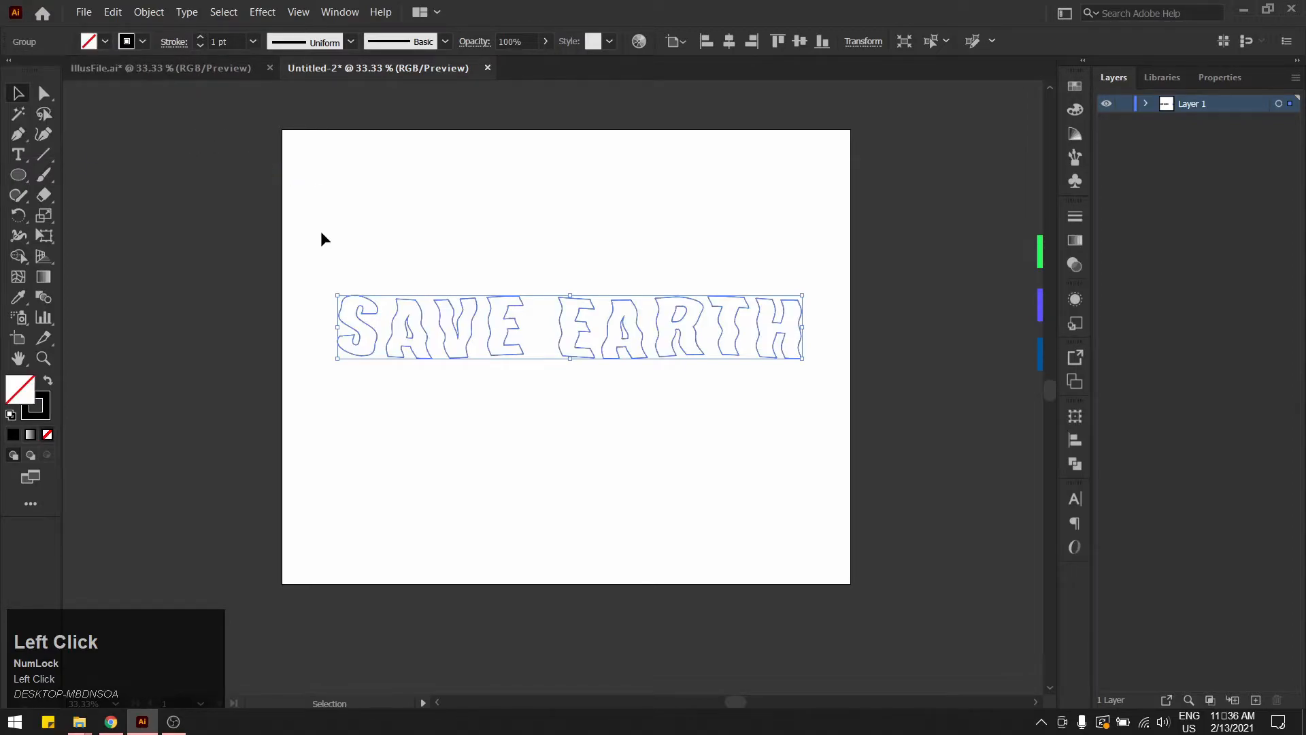
{"action": "left_click", "coordinate": [321, 231]}
- Fill the black-stroked SAVE EARTH letters with white
{"action": "left_click_drag", "start_coordinate": [326, 249], "coordinate": [818, 427]}
{"action": "left_click", "coordinate": [107, 43]}
{"action": "left_click", "coordinate": [30, 72]}
{"action": "left_click", "coordinate": [449, 182]}
- Move the outlined text to the upper part of the artboard and place two evenly spaced copies straight below it
{"action": "left_click_drag", "start_coordinate": [563, 325], "coordinate": [562, 236]}
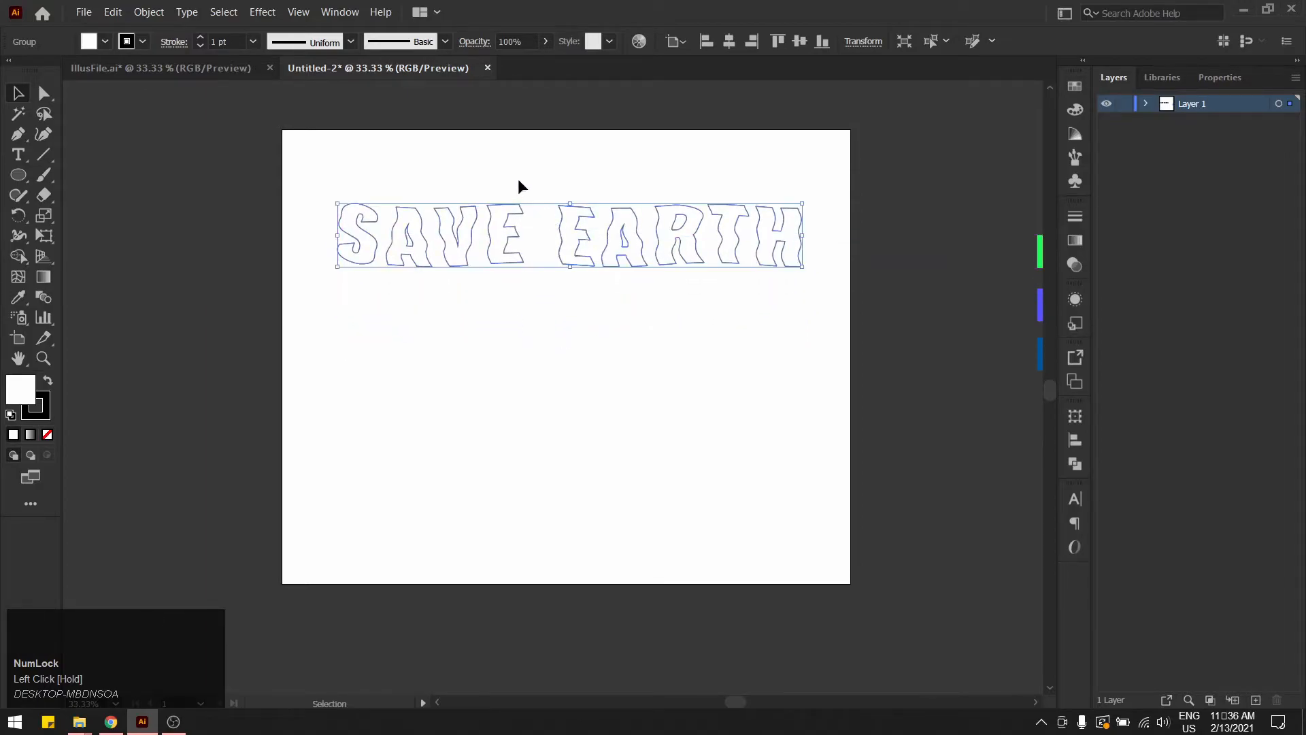
{"action": "left_click", "coordinate": [517, 178]}
{"action": "left_click_drag", "start_coordinate": [323, 177], "coordinate": [789, 295]}
{"action": "left_click_drag", "start_coordinate": [667, 240], "coordinate": [664, 472]}
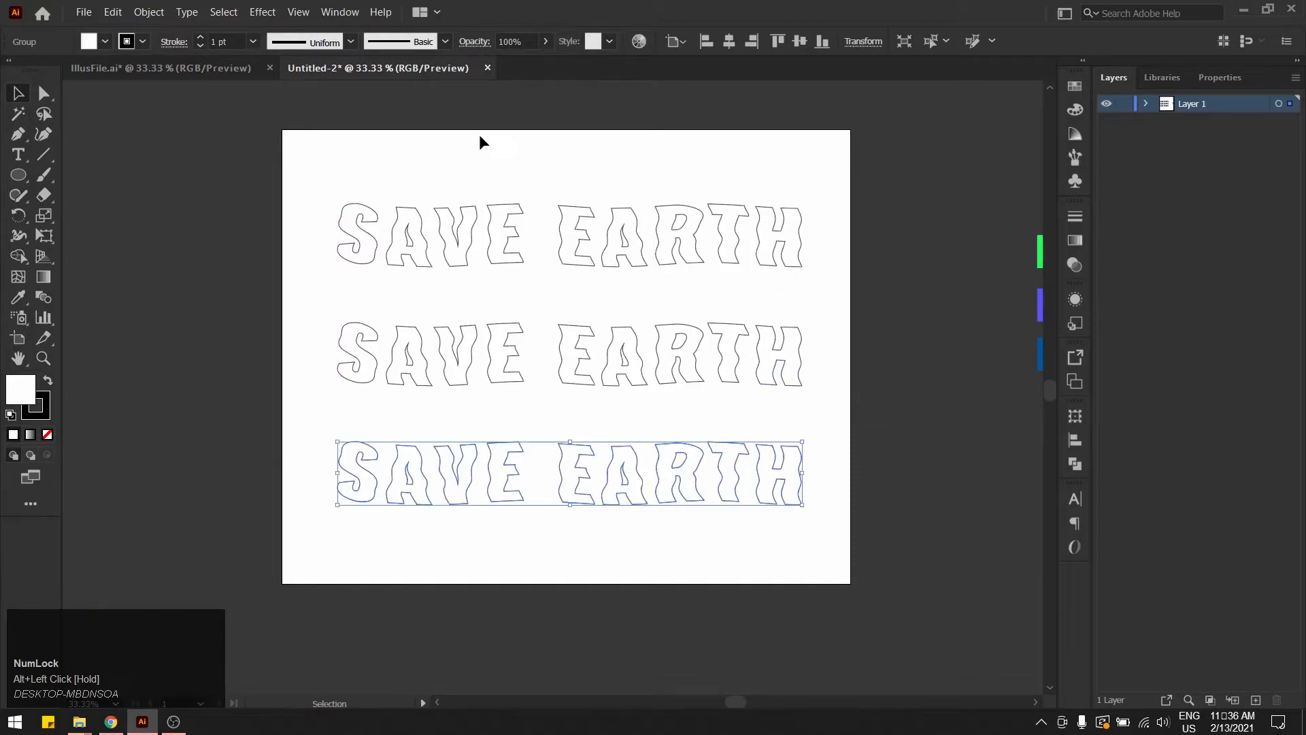
{"action": "left_click", "coordinate": [306, 173]}
- Select all three SAVE EARTH lines and make a blend between them
{"action": "left_click_drag", "start_coordinate": [383, 266], "coordinate": [826, 517]}
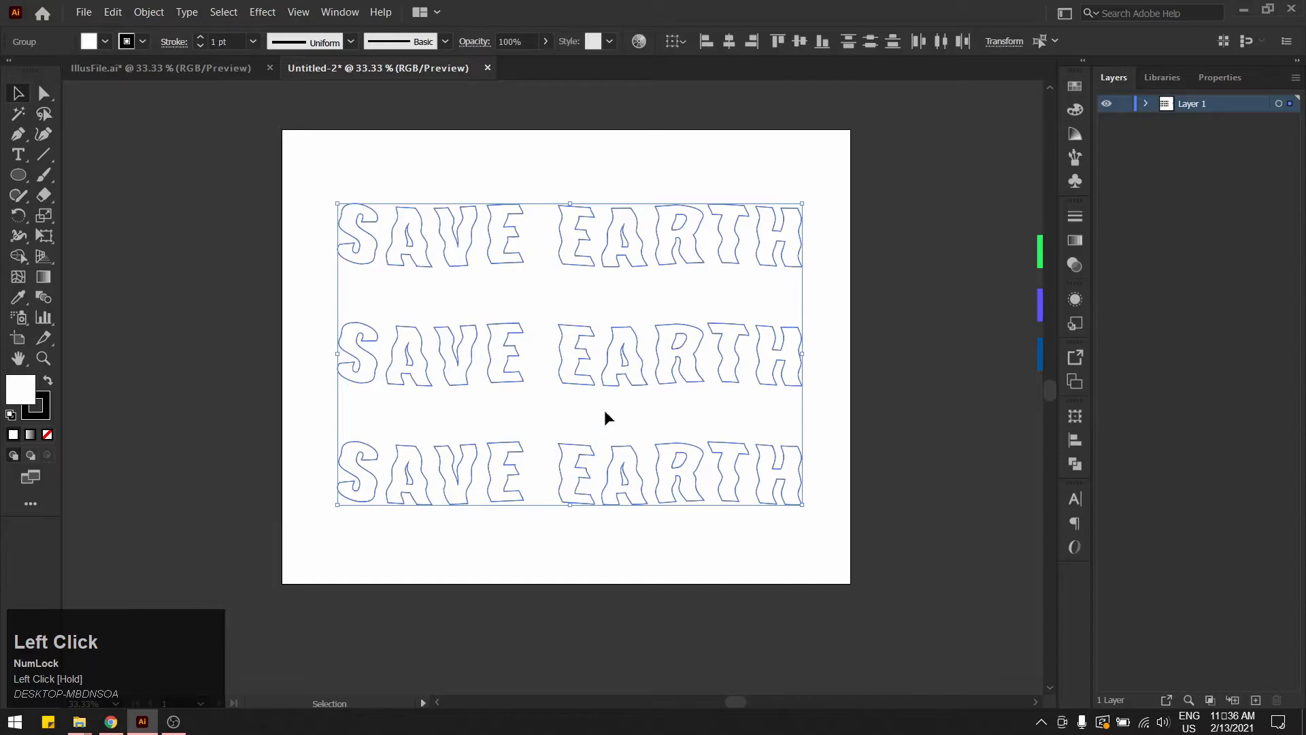
{"action": "left_click", "coordinate": [149, 13]}
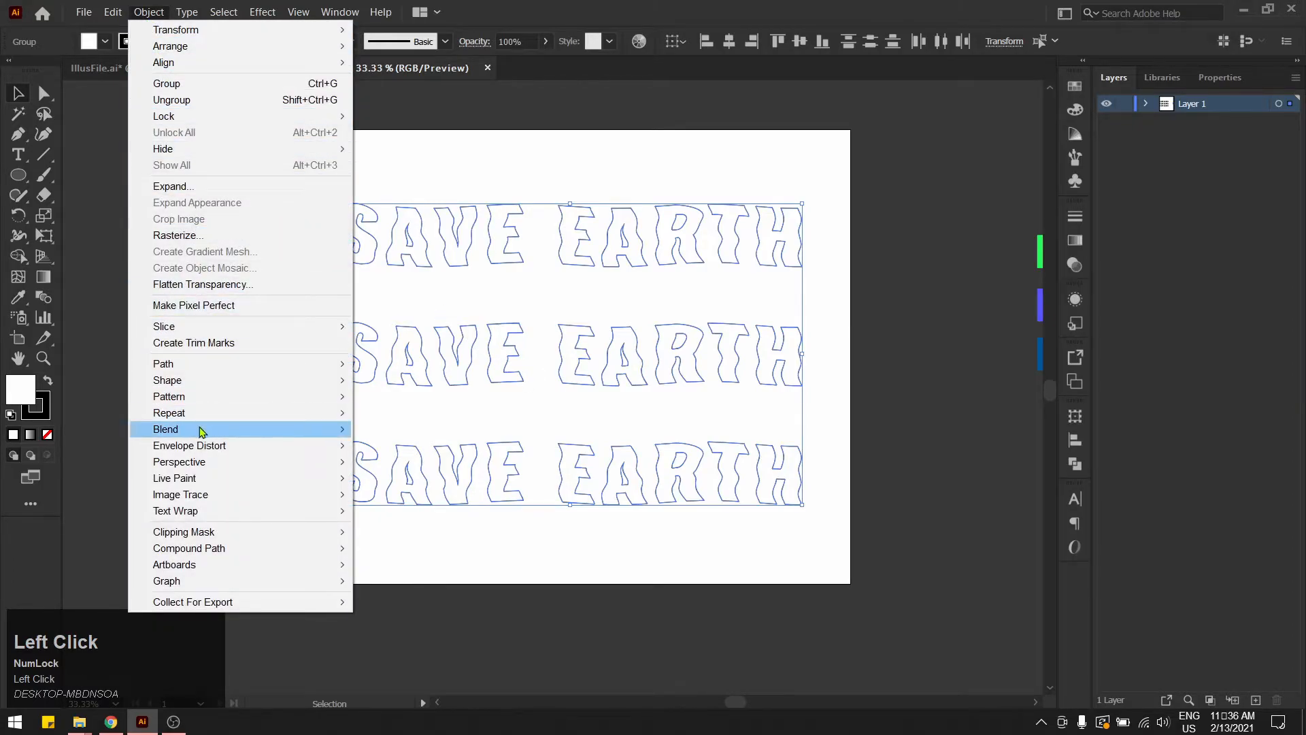
{"action": "mouse_move", "coordinate": [201, 429]}
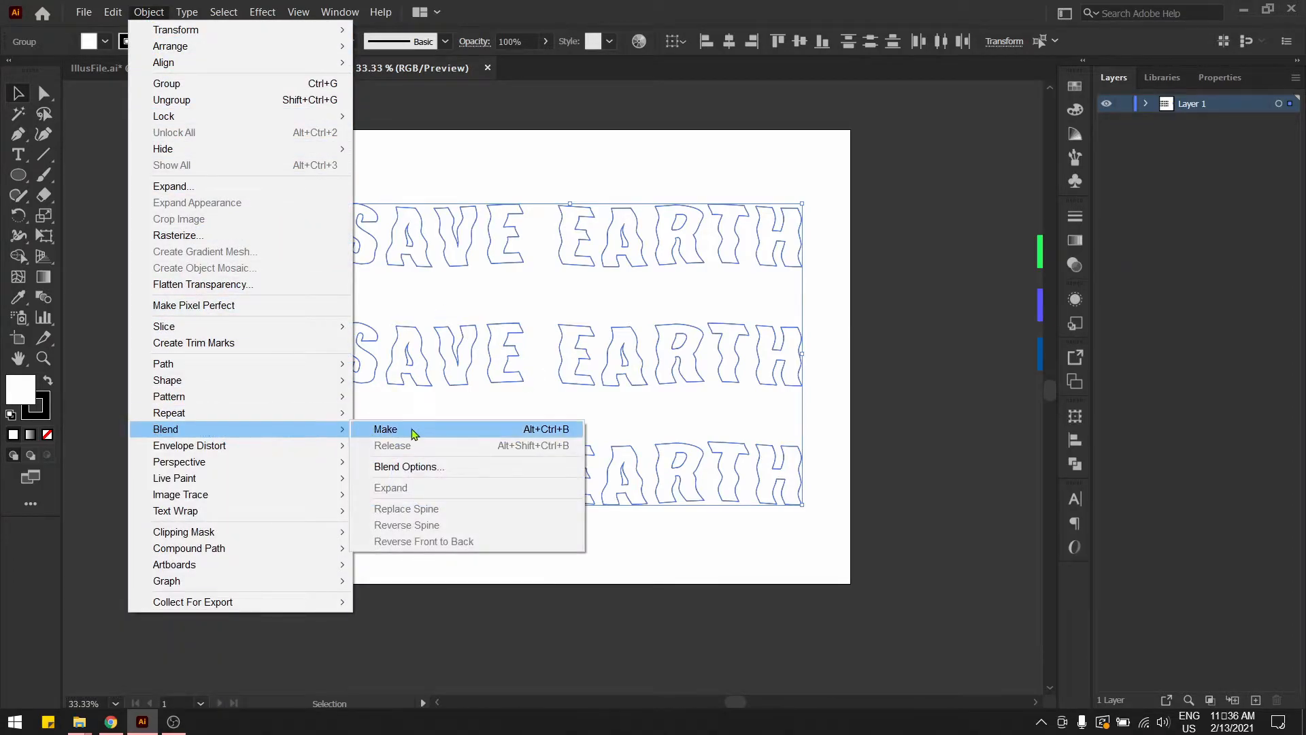
{"action": "left_click", "coordinate": [436, 429]}
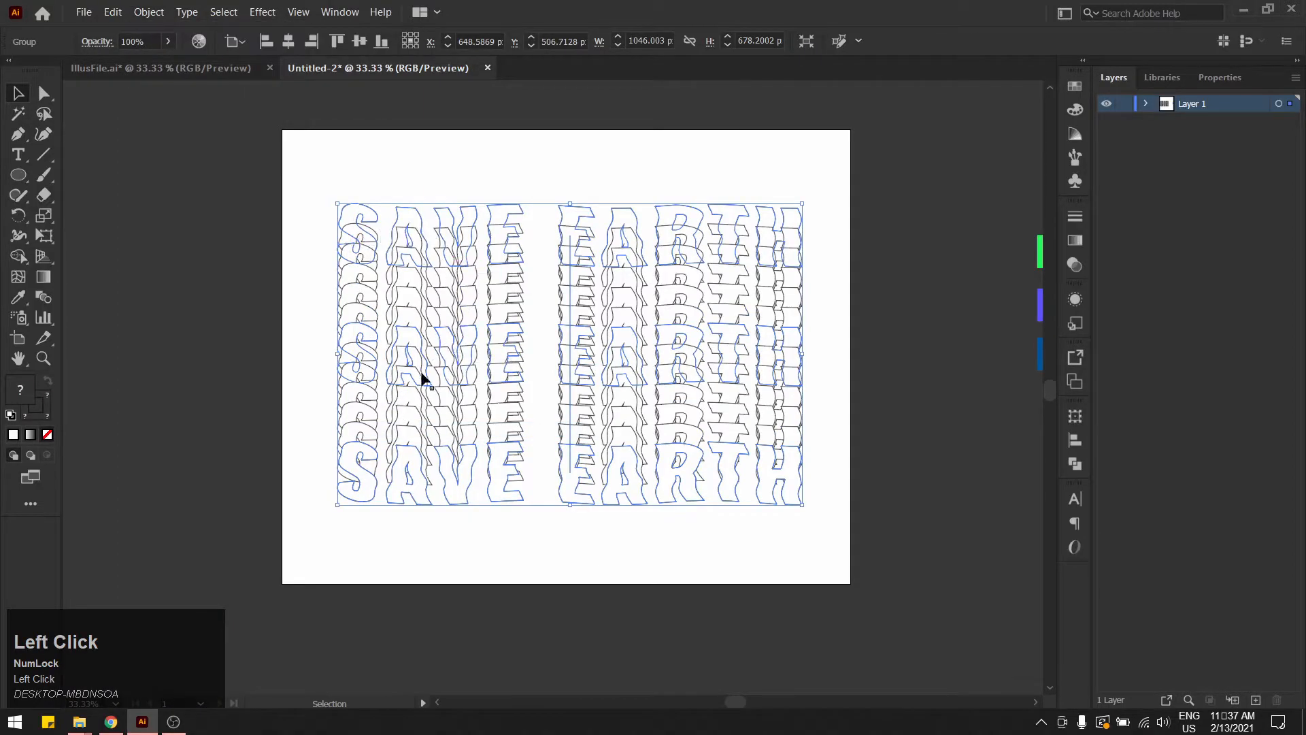
- Set the SAVE EARTH blend's spacing to 14 specified steps
{"action": "left_click", "coordinate": [149, 12]}
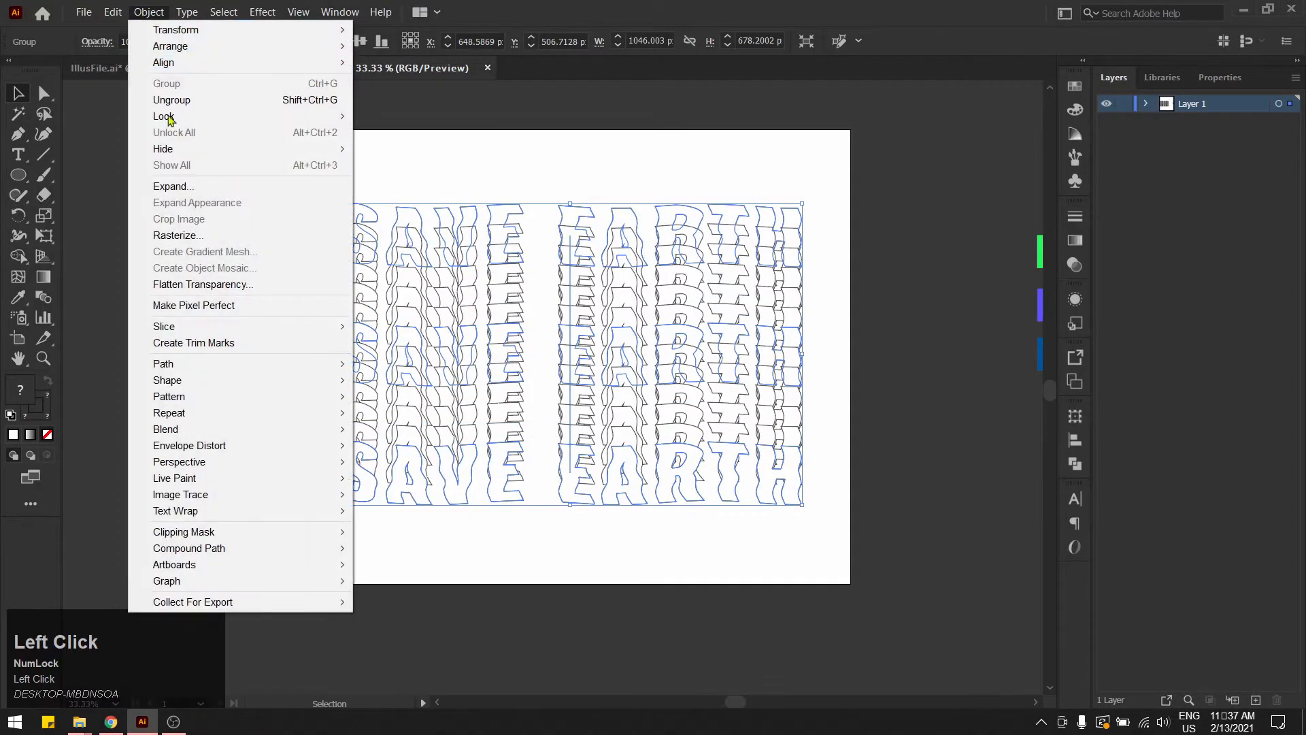
{"action": "mouse_move", "coordinate": [303, 430]}
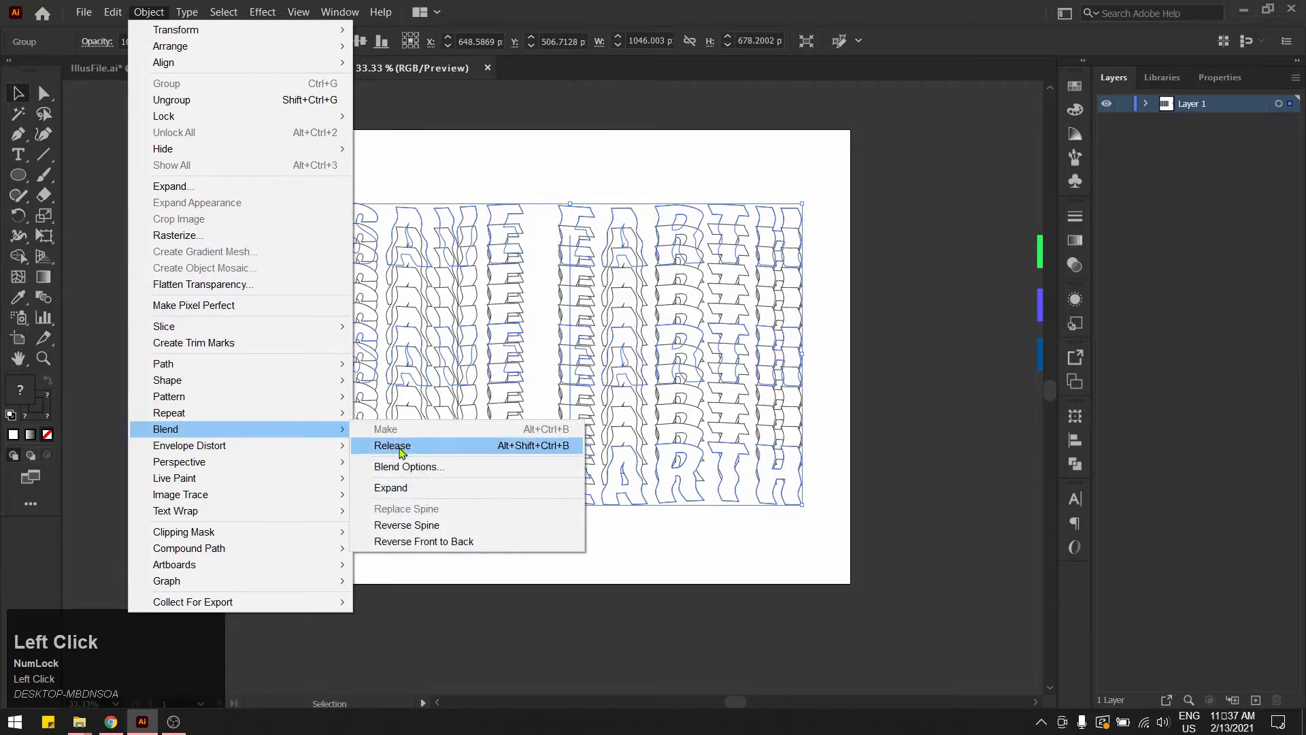
{"action": "left_click", "coordinate": [423, 468]}
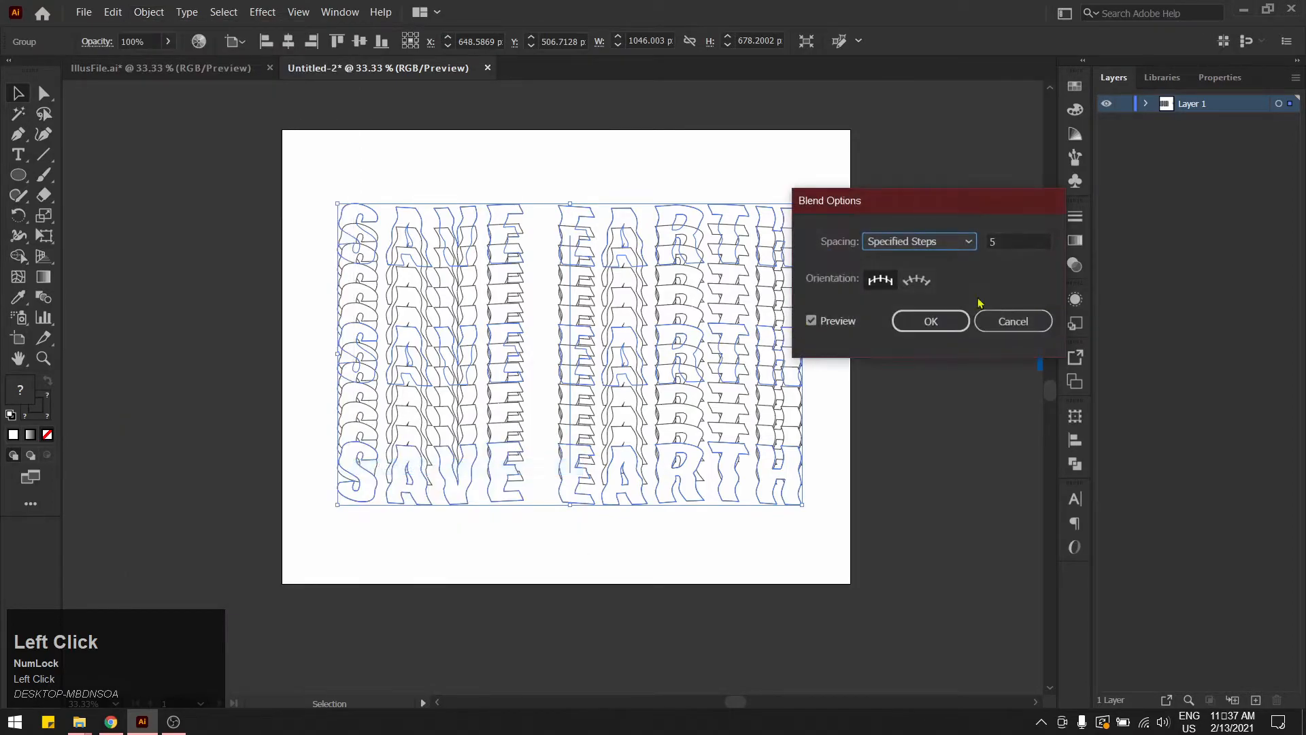
{"action": "left_click", "coordinate": [1024, 242]}
{"action": "key", "text": "Up"}
{"action": "key", "text": "Up"}
{"action": "key", "text": "Up"}
{"action": "key", "text": "Up"}
{"action": "key", "text": "Up"}
{"action": "key", "text": "Up"}
{"action": "key", "text": "Up"}
{"action": "key", "text": "Up"}
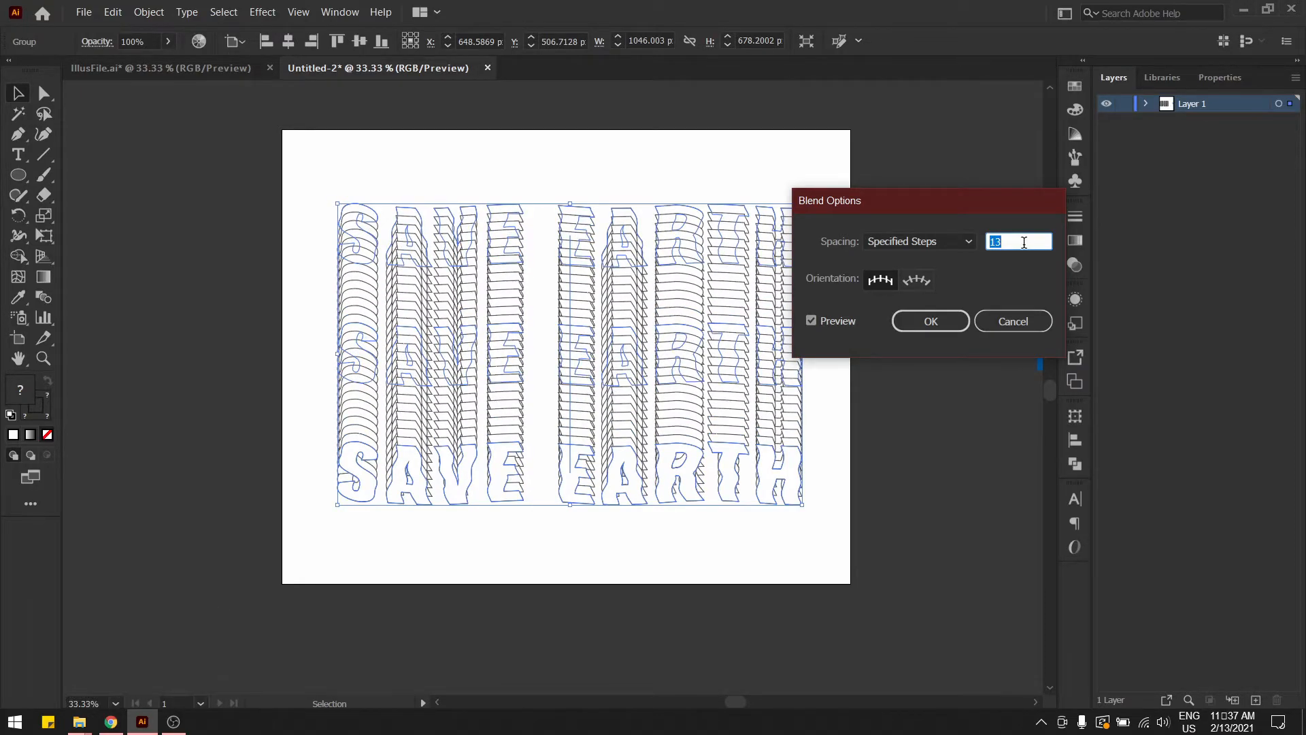
{"action": "key", "text": "Up"}
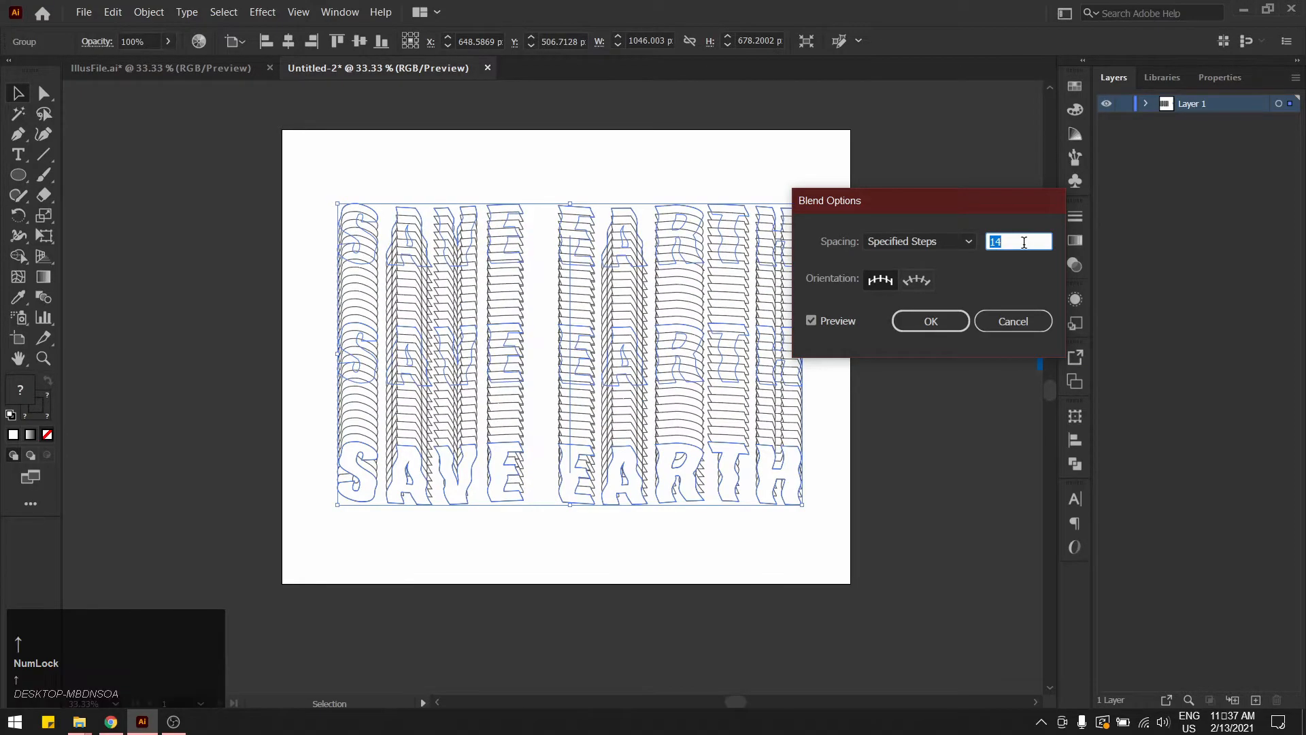
{"action": "left_click", "coordinate": [935, 321]}
{"action": "left_click", "coordinate": [459, 175]}
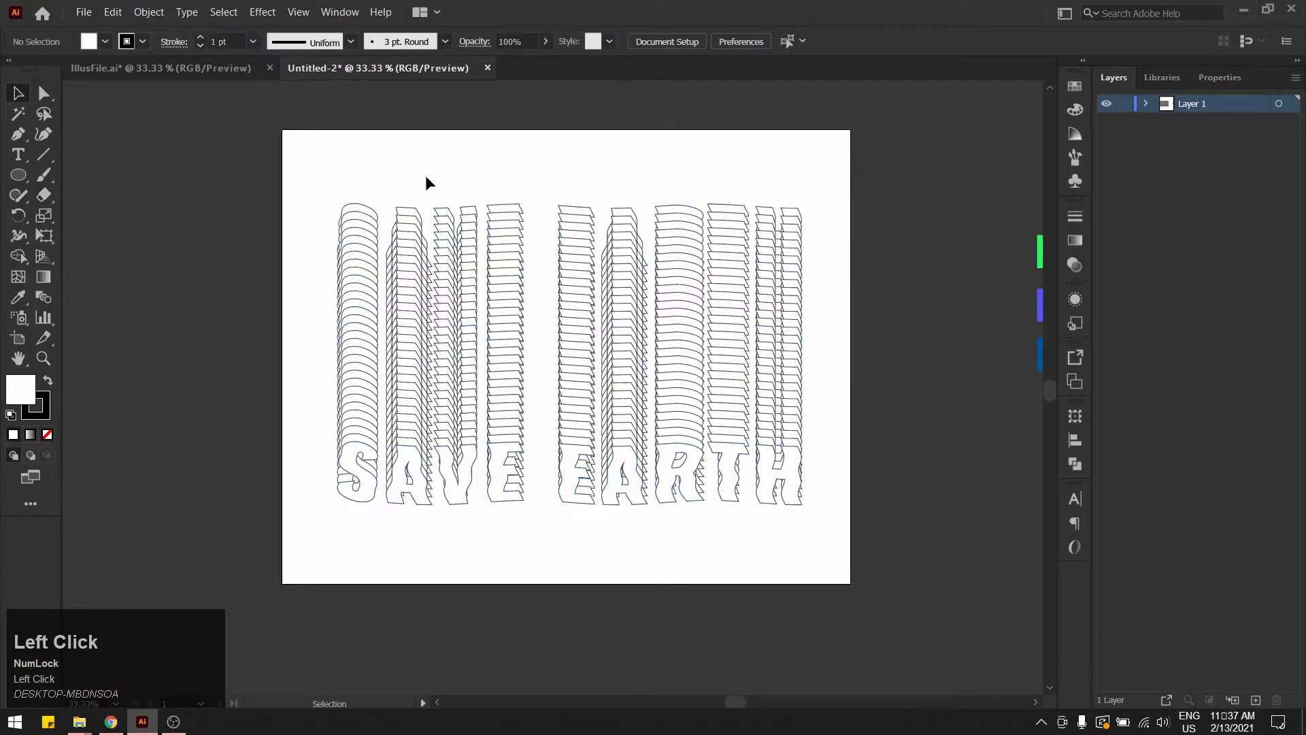
- Move the blended text about 532 px left and 70 px up to free space on the artboard
{"action": "left_click_drag", "start_coordinate": [323, 195], "coordinate": [843, 544]}
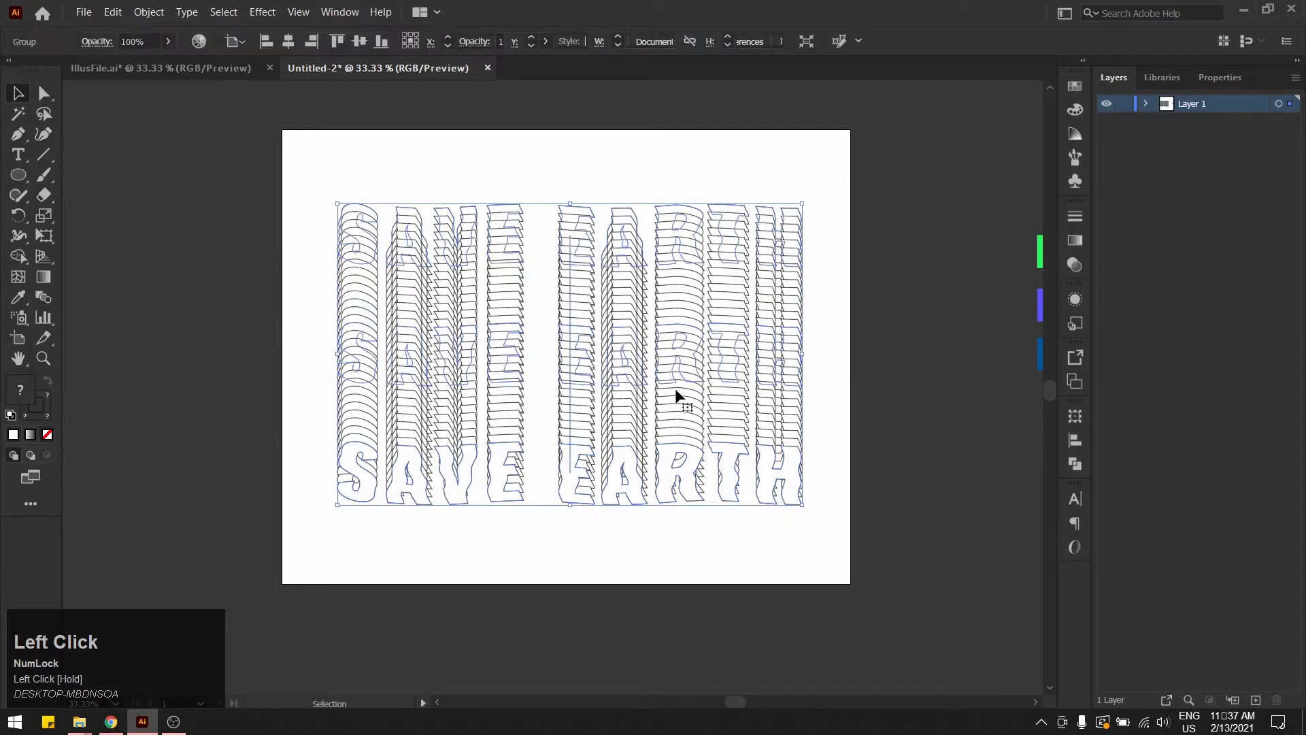
{"action": "left_click_drag", "start_coordinate": [640, 338], "coordinate": [404, 307]}
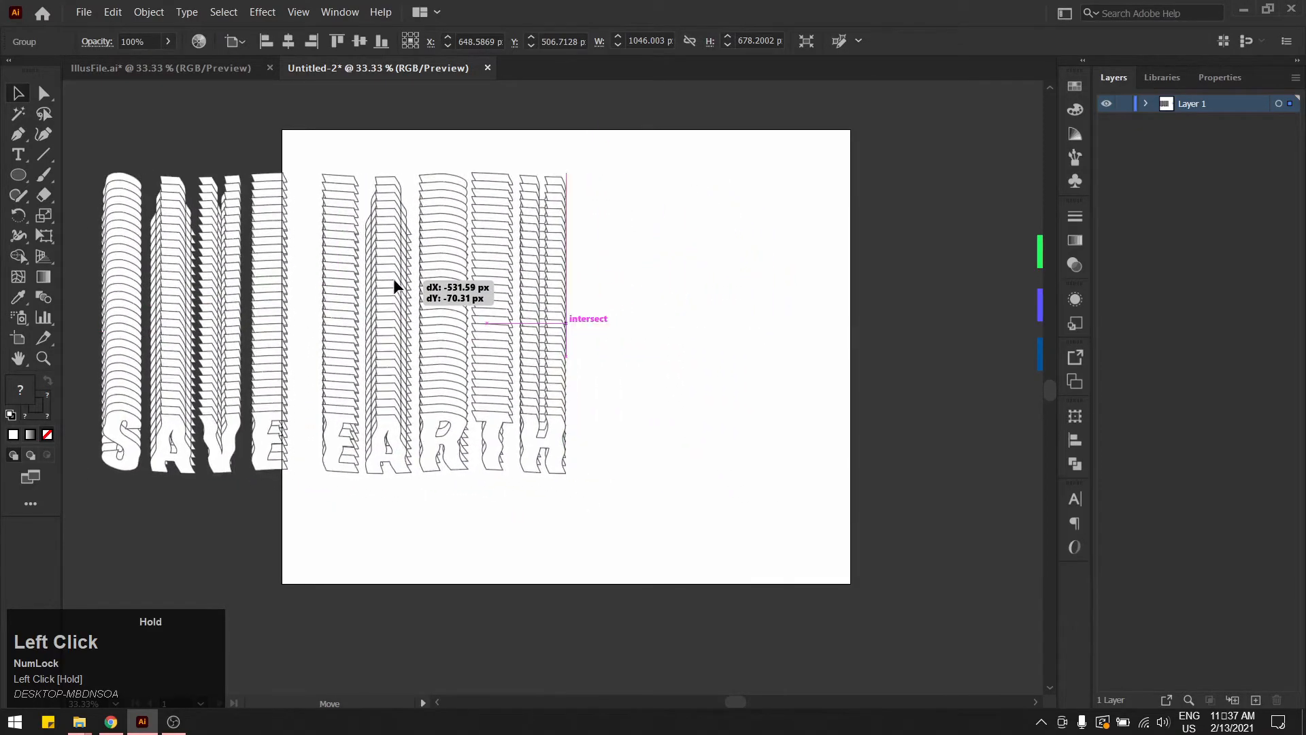
{"action": "left_click", "coordinate": [599, 299]}
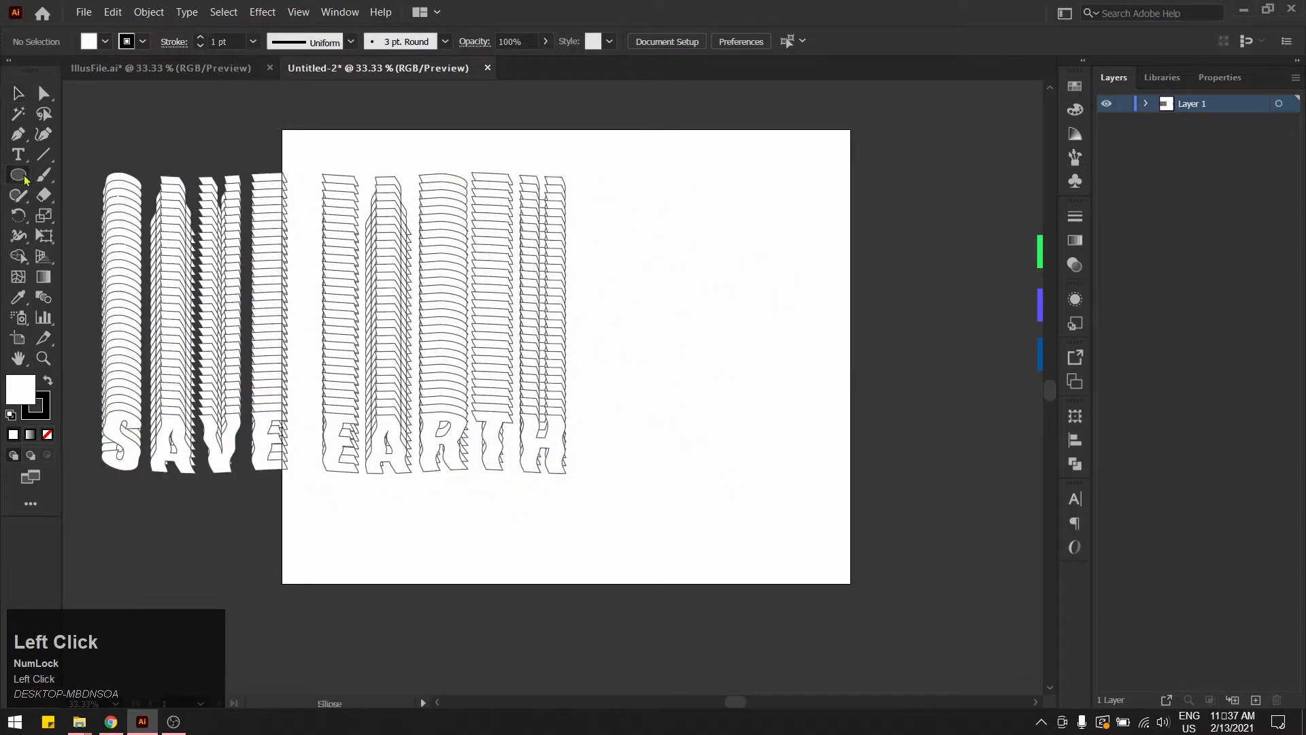
- Draw a circle about 319 px wide beside the text and delete its top and right anchor points to leave a quarter arc
{"action": "left_click_drag", "start_coordinate": [660, 309], "coordinate": [803, 435]}
{"action": "key", "text": "a"}
{"action": "left_click_drag", "start_coordinate": [716, 277], "coordinate": [827, 401]}
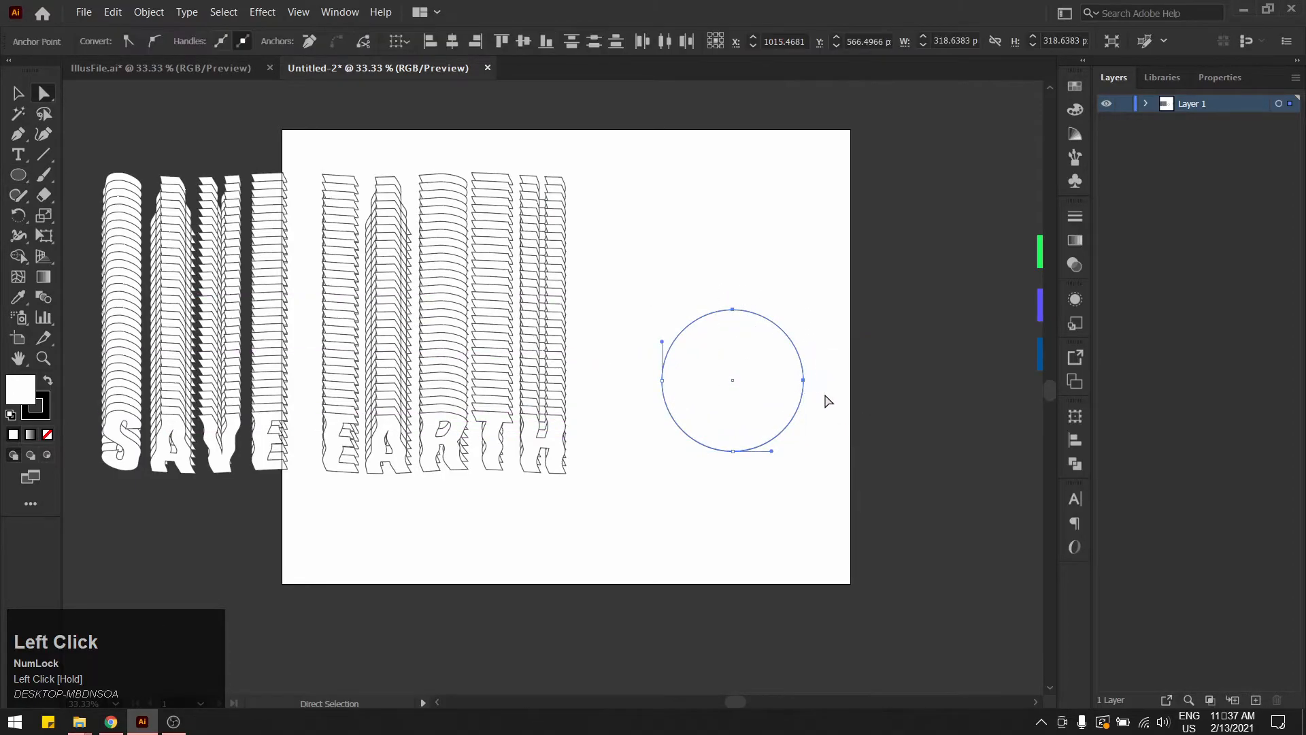
{"action": "key", "text": "Delete"}
- Bend the quarter arc into an S-curve by turning its upper anchor's handle horizontal, and rotate the curve 90 degrees
{"action": "left_click", "coordinate": [661, 379]}
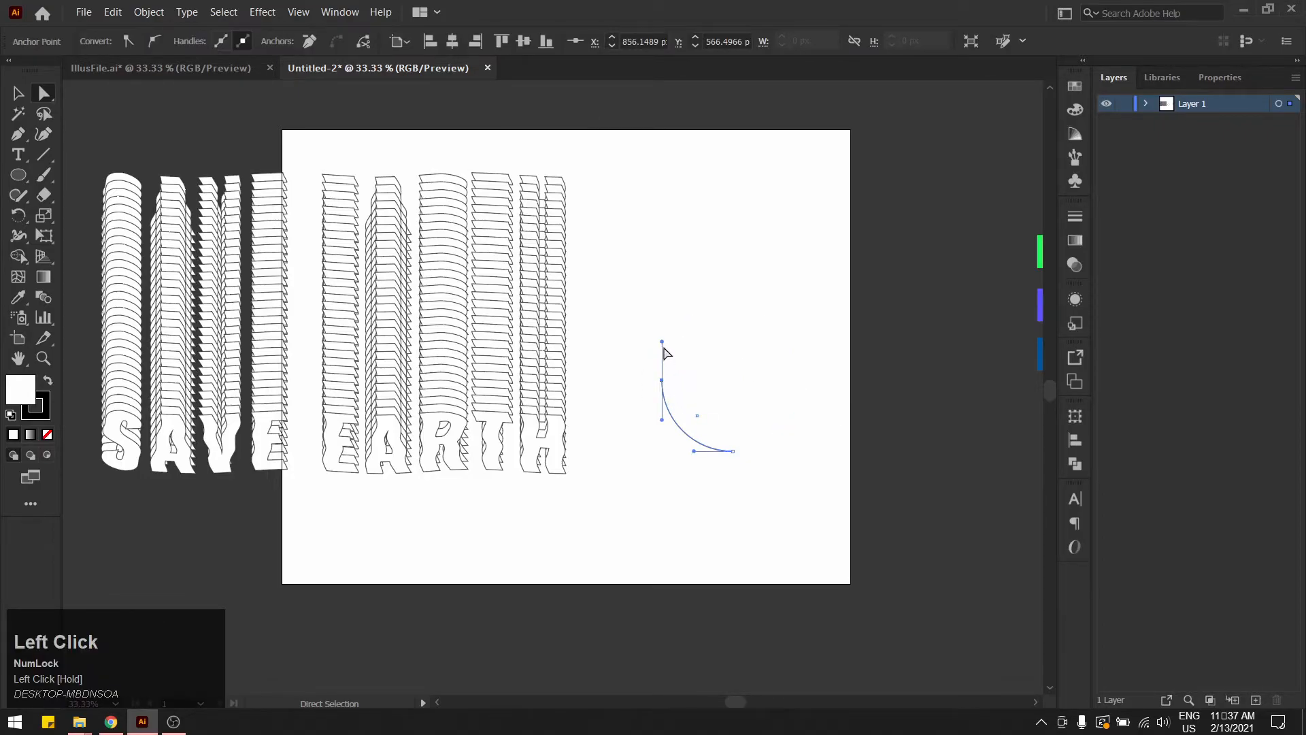
{"action": "left_click_drag", "start_coordinate": [663, 345], "coordinate": [622, 382]}
{"action": "left_click", "coordinate": [785, 430]}
{"action": "key", "text": "v"}
{"action": "left_click_drag", "start_coordinate": [780, 494], "coordinate": [654, 380]}
{"action": "left_click_drag", "start_coordinate": [744, 455], "coordinate": [747, 368]}
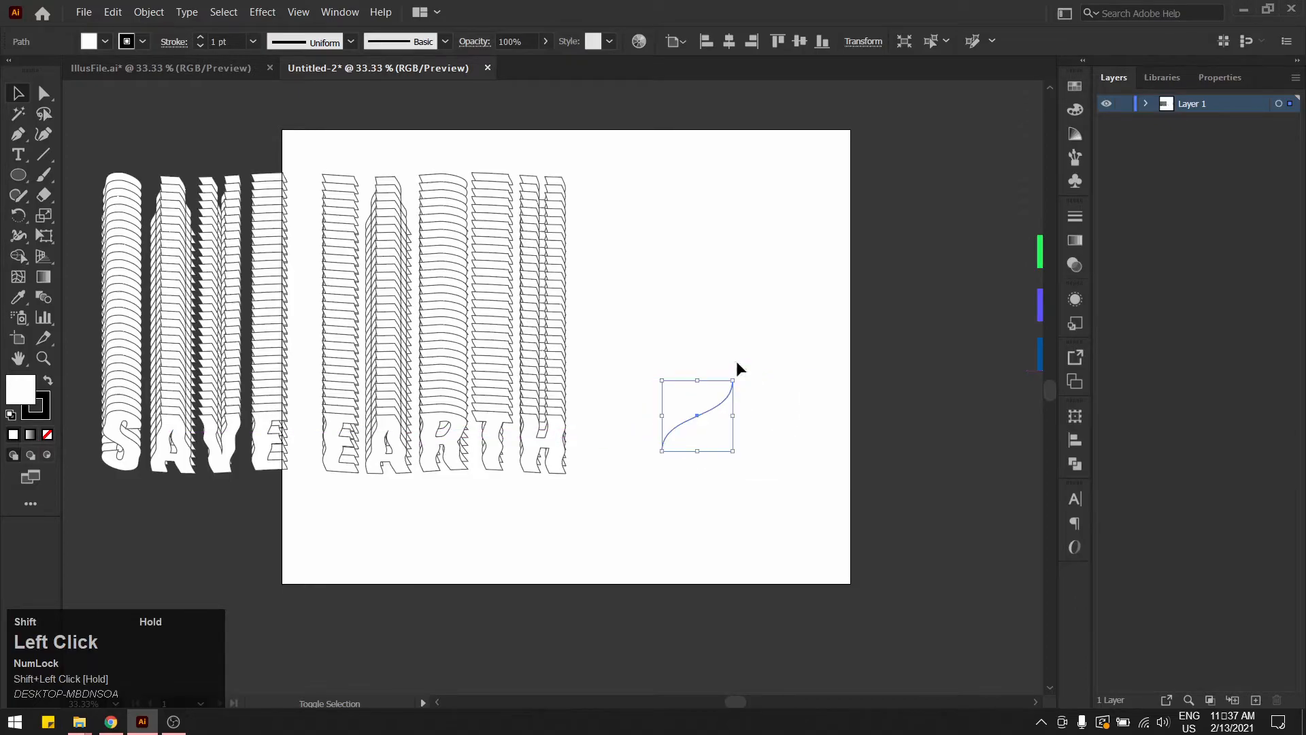
{"action": "left_click", "coordinate": [692, 325]}
- Replace the spine of the SAVE EARTH blend with the S-curve and centre the result on the artboard
{"action": "left_click_drag", "start_coordinate": [435, 320], "coordinate": [511, 305]}
{"action": "left_click_drag", "start_coordinate": [830, 510], "coordinate": [134, 132]}
{"action": "left_click", "coordinate": [149, 12]}
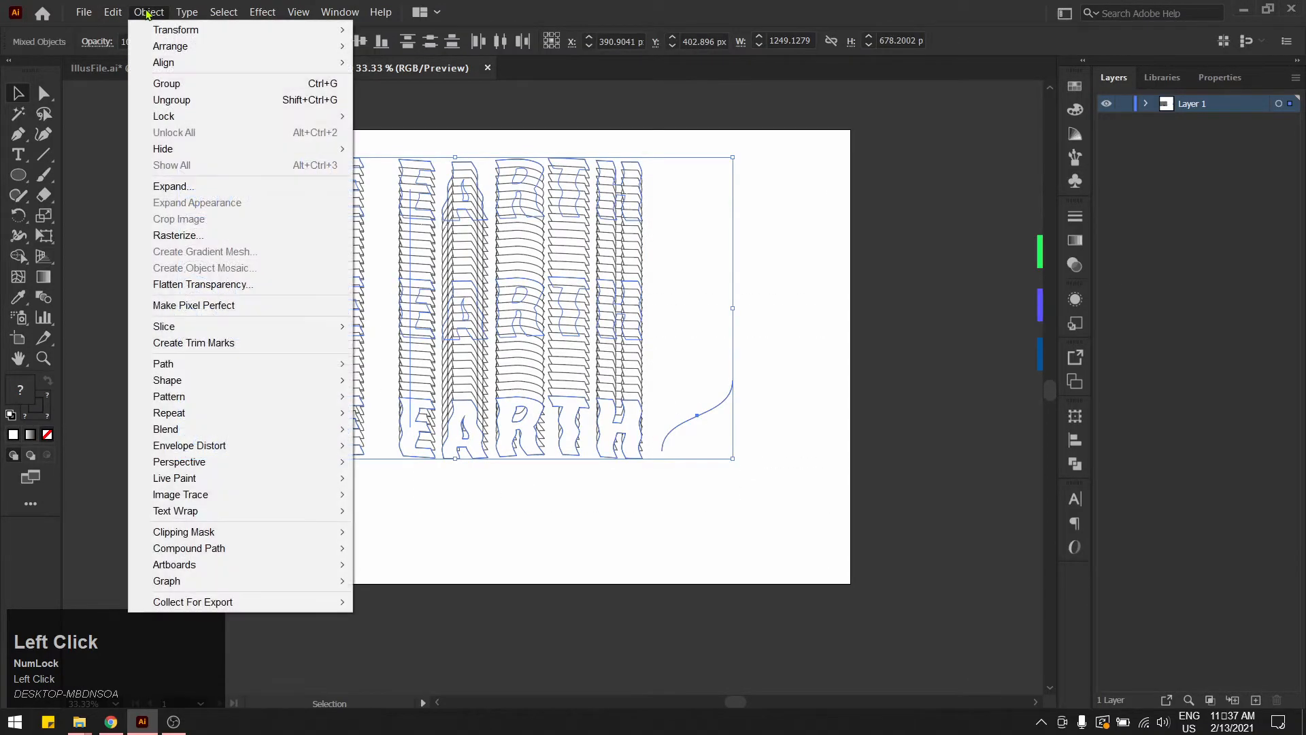
{"action": "mouse_move", "coordinate": [217, 429]}
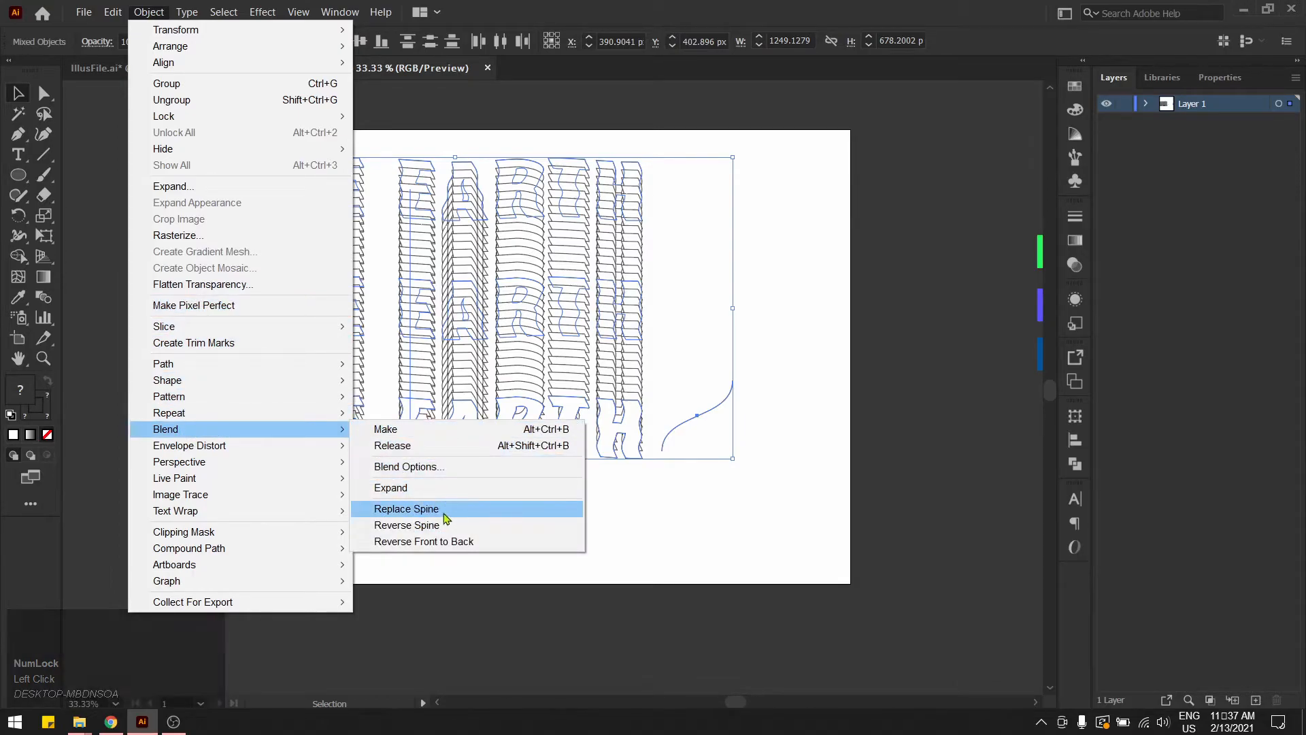
{"action": "left_click", "coordinate": [506, 516]}
{"action": "left_click_drag", "start_coordinate": [699, 407], "coordinate": [567, 333]}
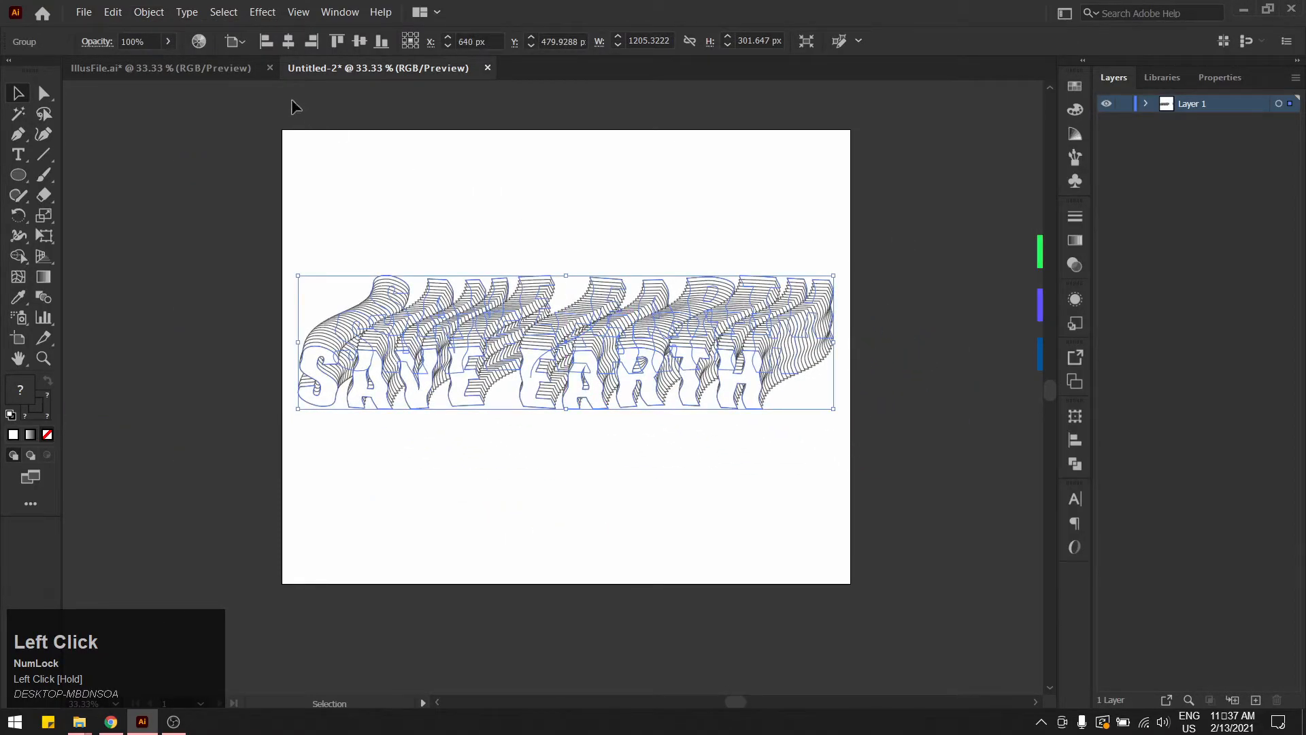
- Reverse the blend's spine and deselect the artwork
{"action": "left_click", "coordinate": [149, 12]}
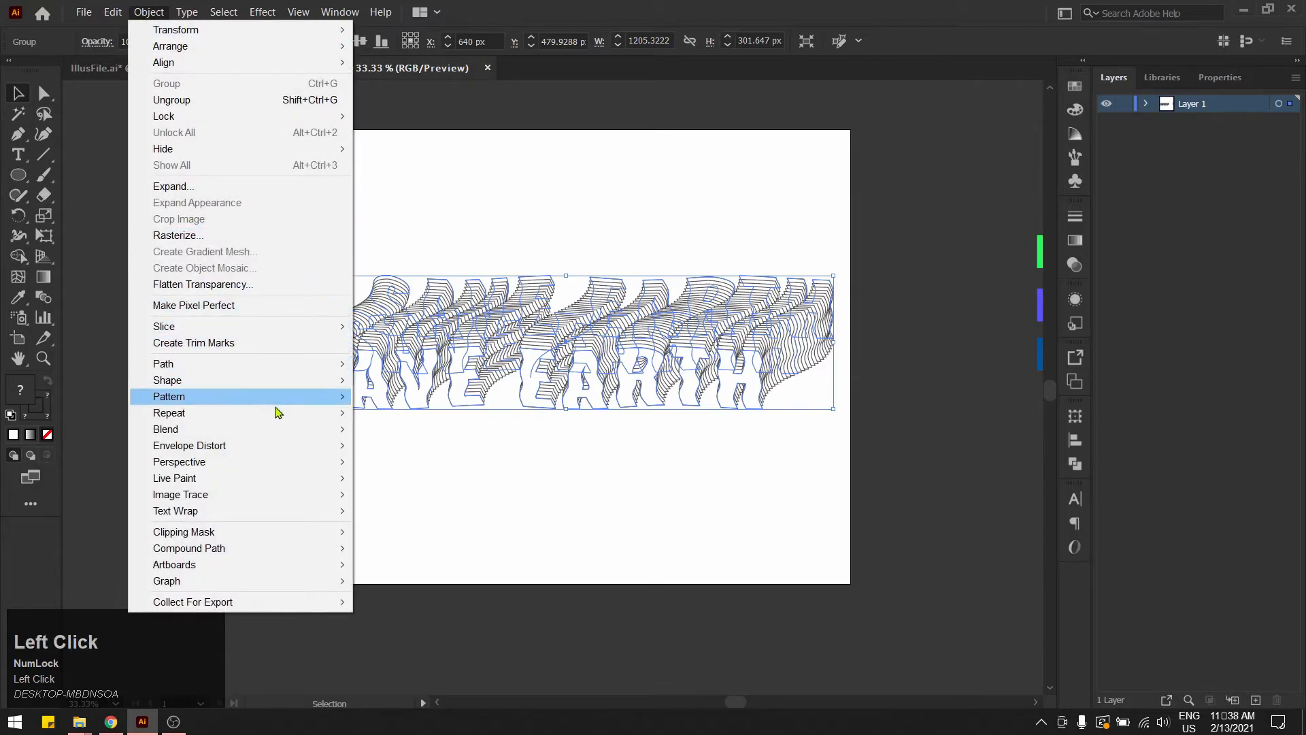
{"action": "mouse_move", "coordinate": [284, 430]}
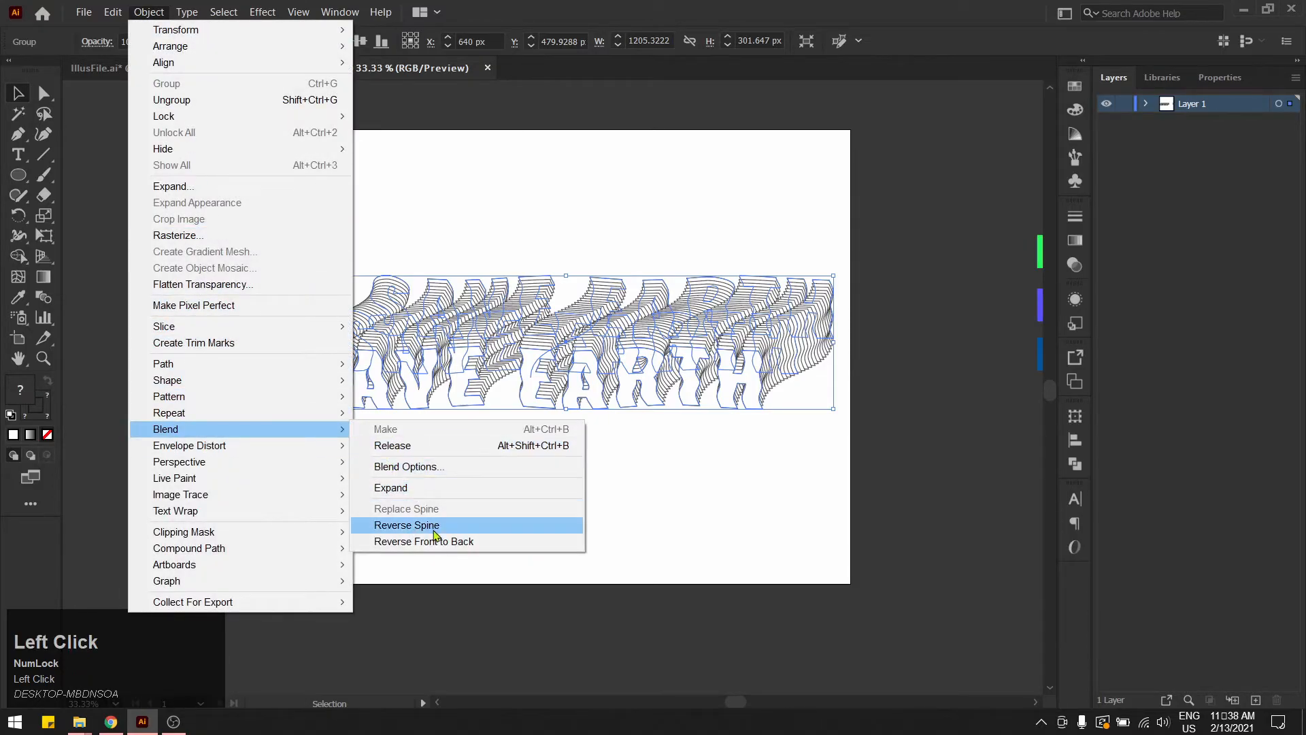
{"action": "left_click", "coordinate": [495, 526]}
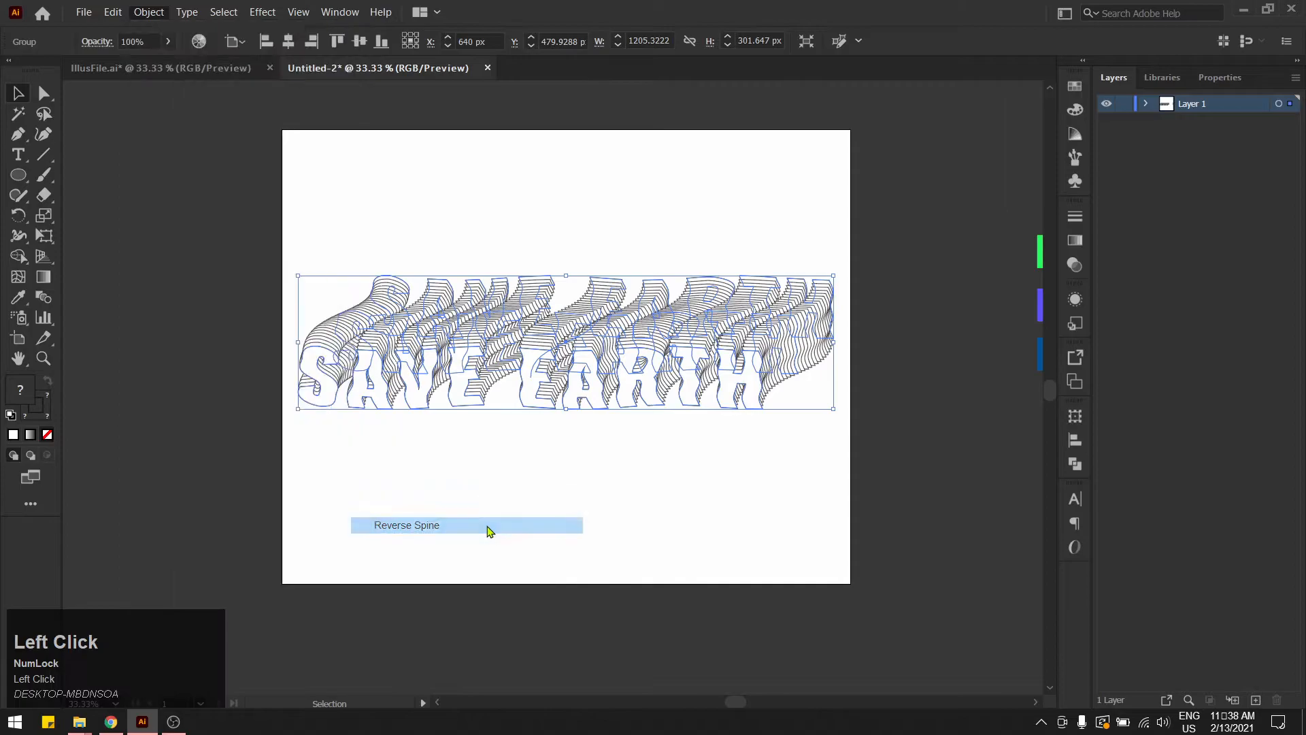
{"action": "left_click", "coordinate": [622, 444]}
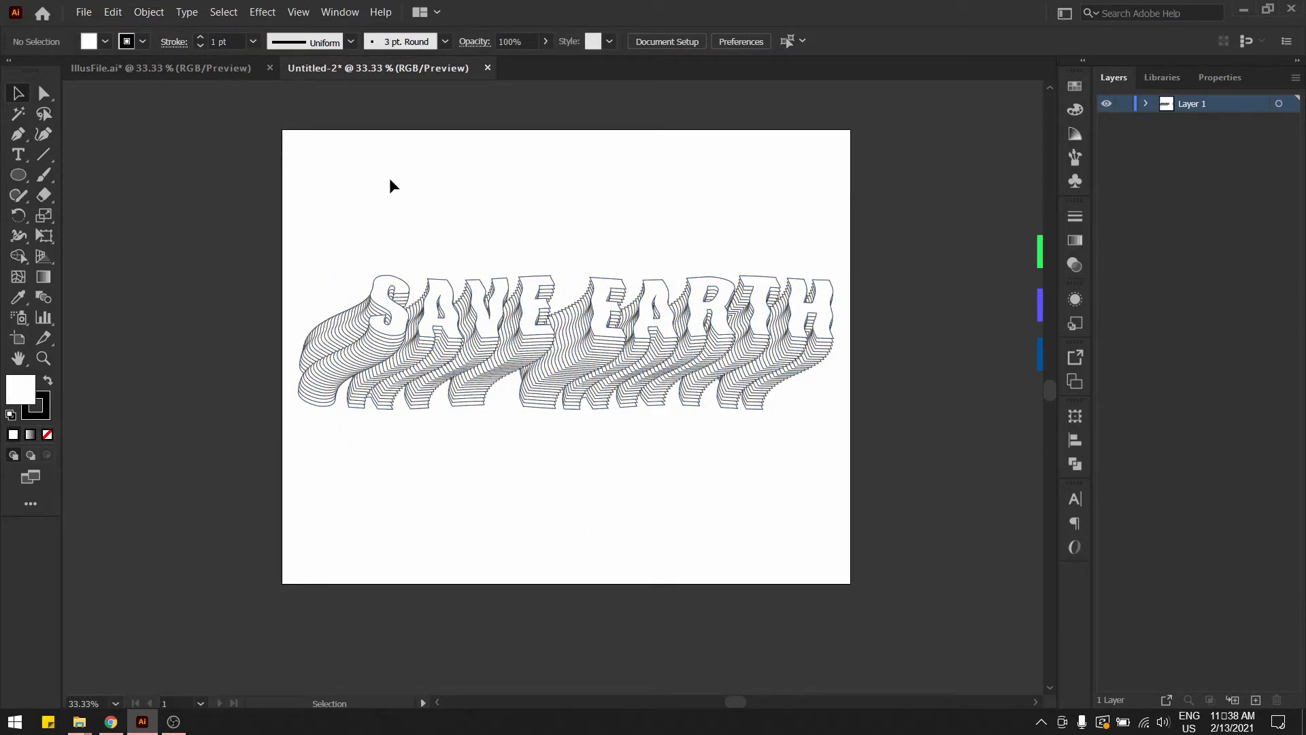
{"action": "left_click", "coordinate": [347, 170]}
{"action": "key", "text": "space"}
{"action": "left_click_drag", "start_coordinate": [442, 196], "coordinate": [433, 215]}
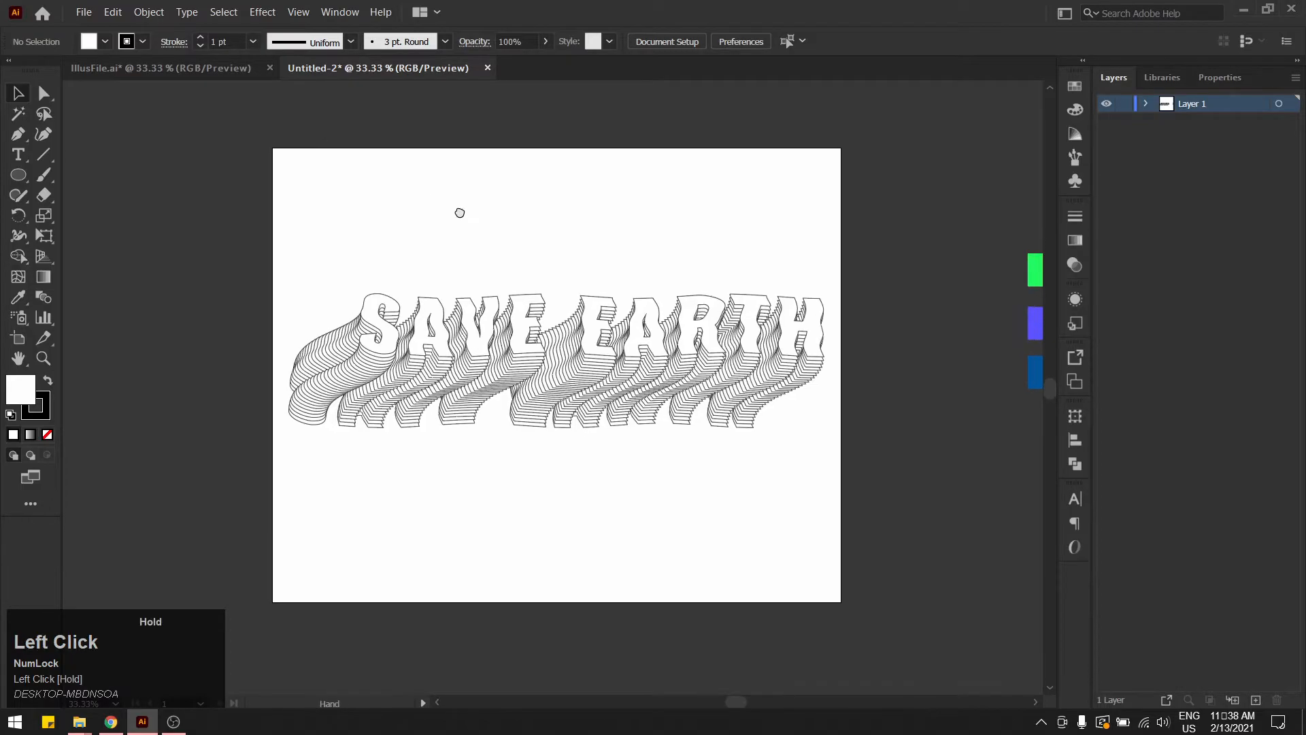
{"action": "left_click_drag", "start_coordinate": [315, 246], "coordinate": [843, 505]}
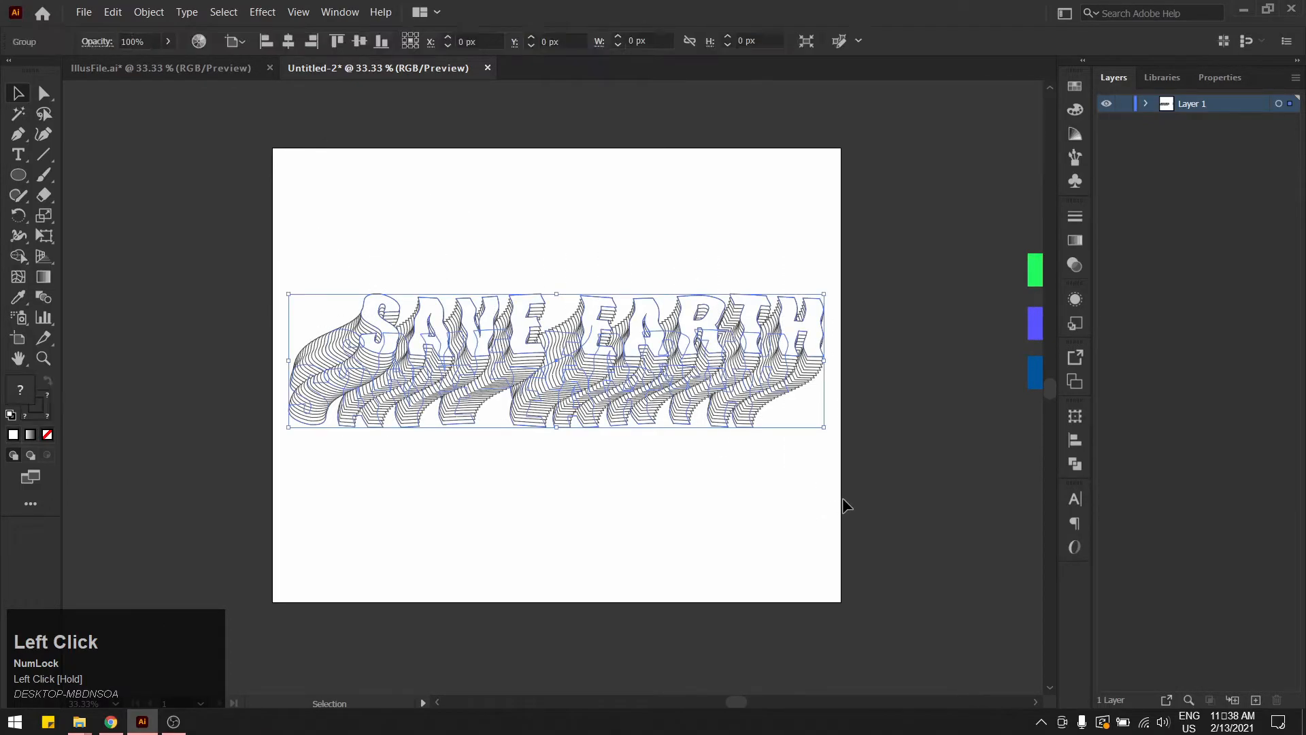
{"action": "left_click", "coordinate": [806, 41]}
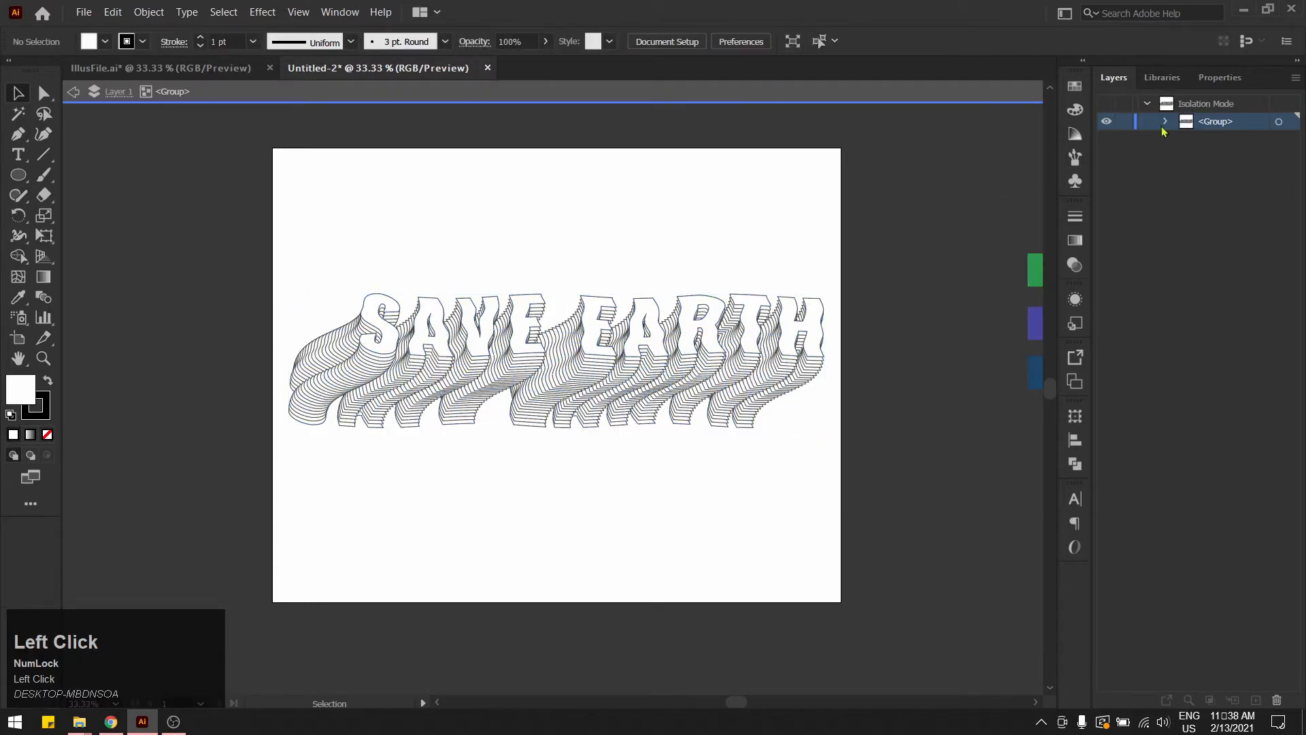
{"action": "key", "text": "space"}
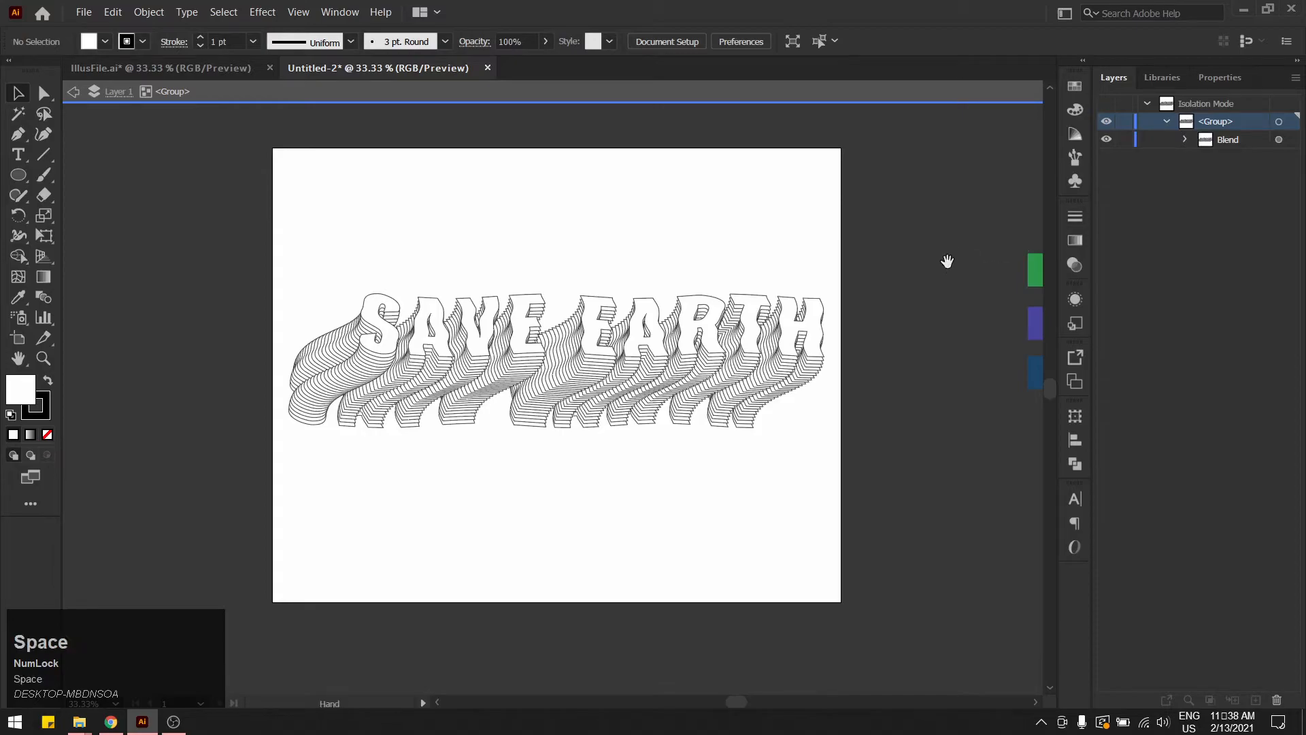
{"action": "left_click_drag", "start_coordinate": [948, 261], "coordinate": [863, 272]}
{"action": "left_click_drag", "start_coordinate": [884, 223], "coordinate": [976, 308]}
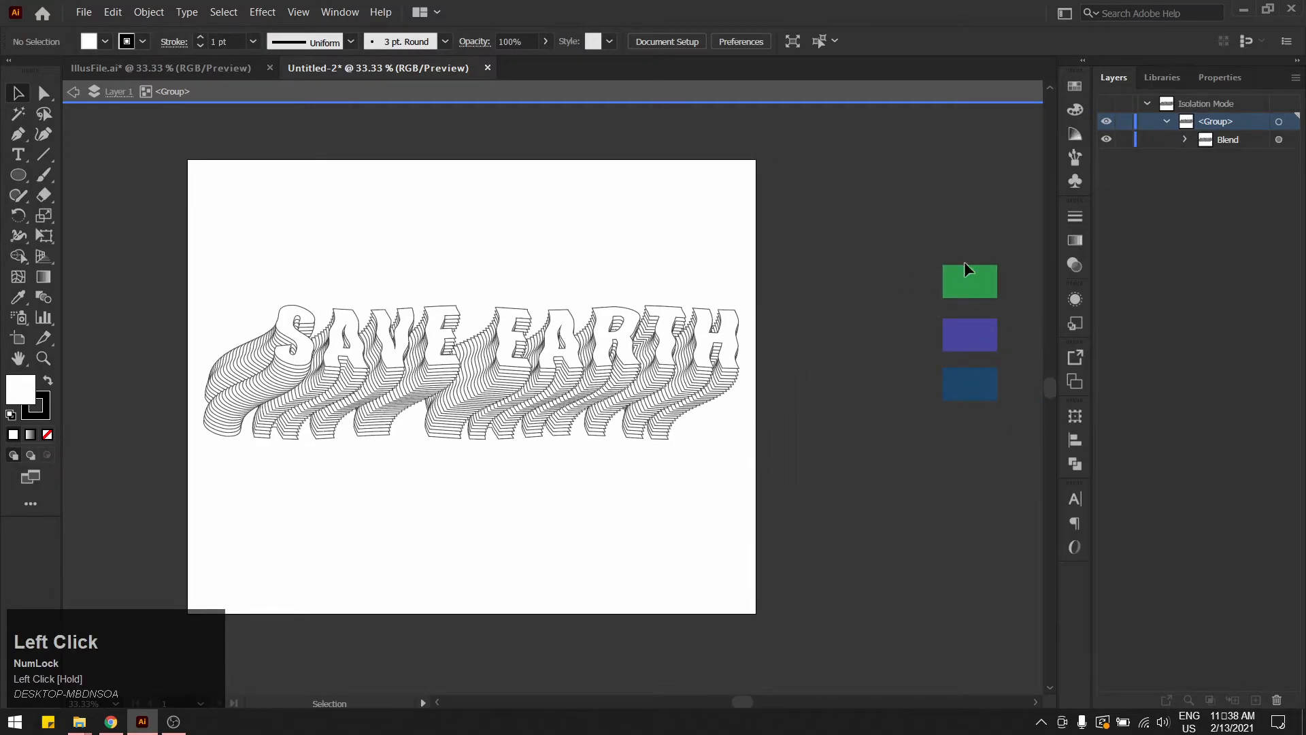
{"action": "double_click", "coordinate": [880, 196]}
{"action": "left_click_drag", "start_coordinate": [916, 230], "coordinate": [1048, 403]}
{"action": "left_click_drag", "start_coordinate": [829, 299], "coordinate": [944, 255]}
{"action": "key", "text": "space"}
{"action": "left_click", "coordinate": [819, 211]}
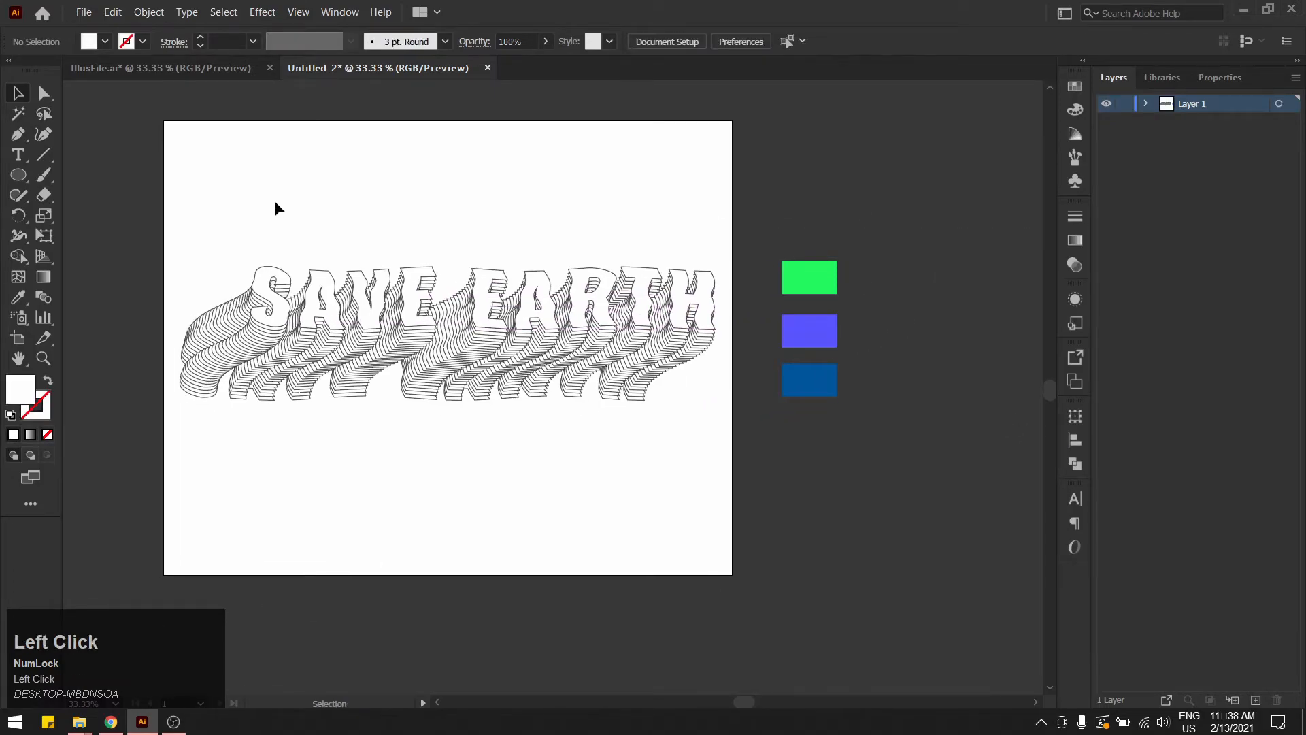
{"action": "left_click_drag", "start_coordinate": [169, 223], "coordinate": [714, 486]}
{"action": "left_click", "coordinate": [1029, 161]}
- Select the frontmost SAVE EARTH text inside the blend and remove its stroke
{"action": "left_click", "coordinate": [1147, 104]}
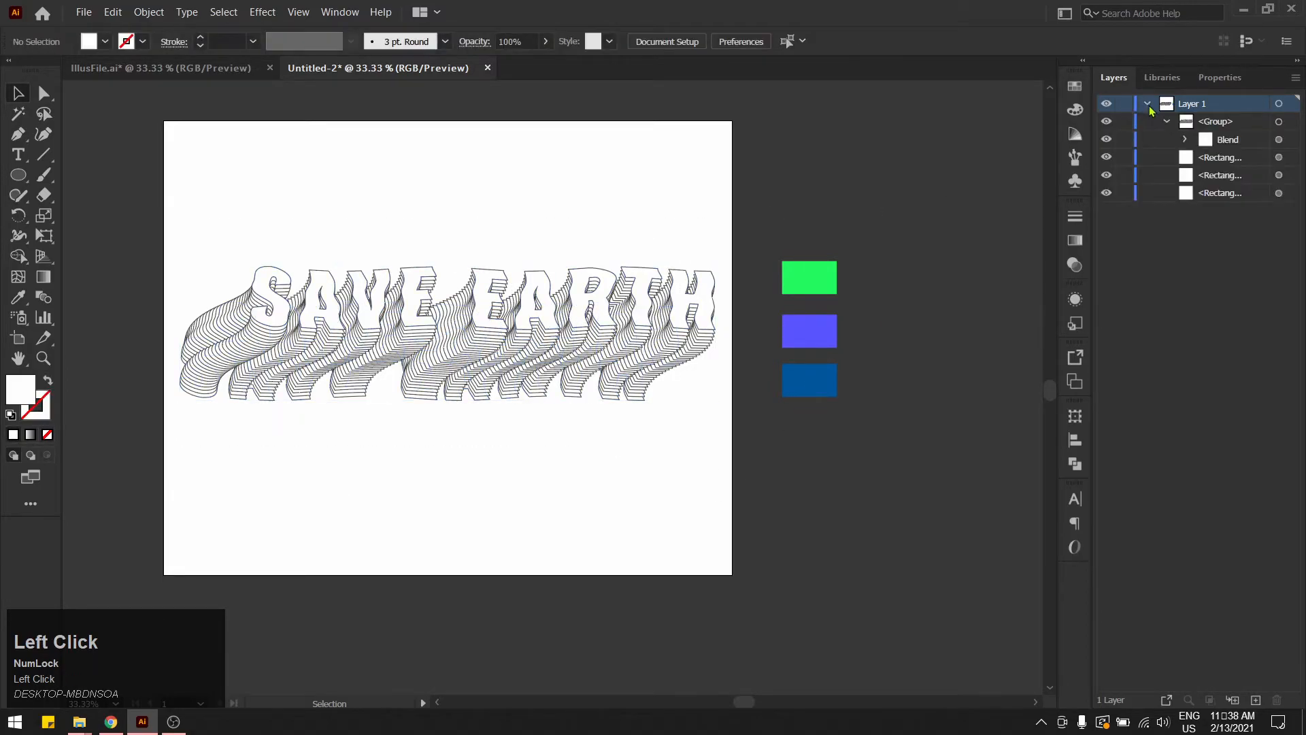
{"action": "left_click", "coordinate": [1184, 139]}
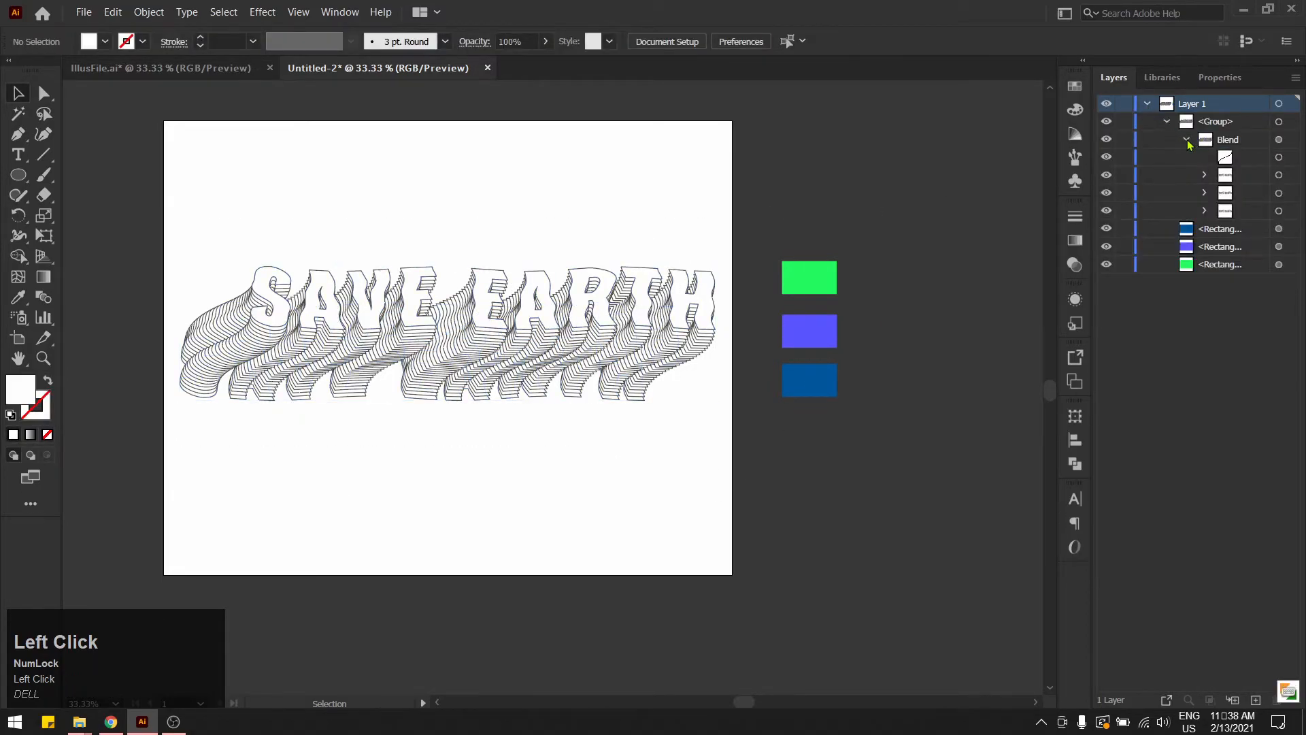
{"action": "left_click", "coordinate": [1279, 175]}
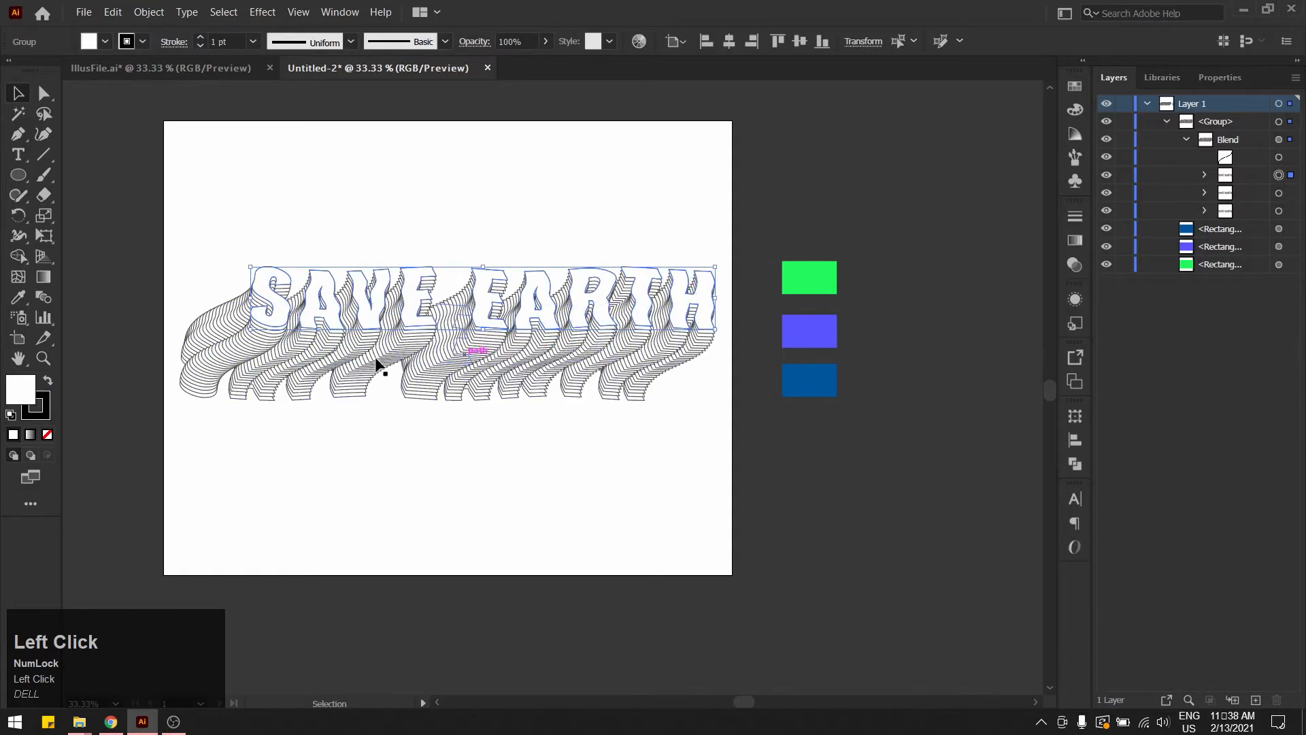
{"action": "left_click", "coordinate": [44, 410]}
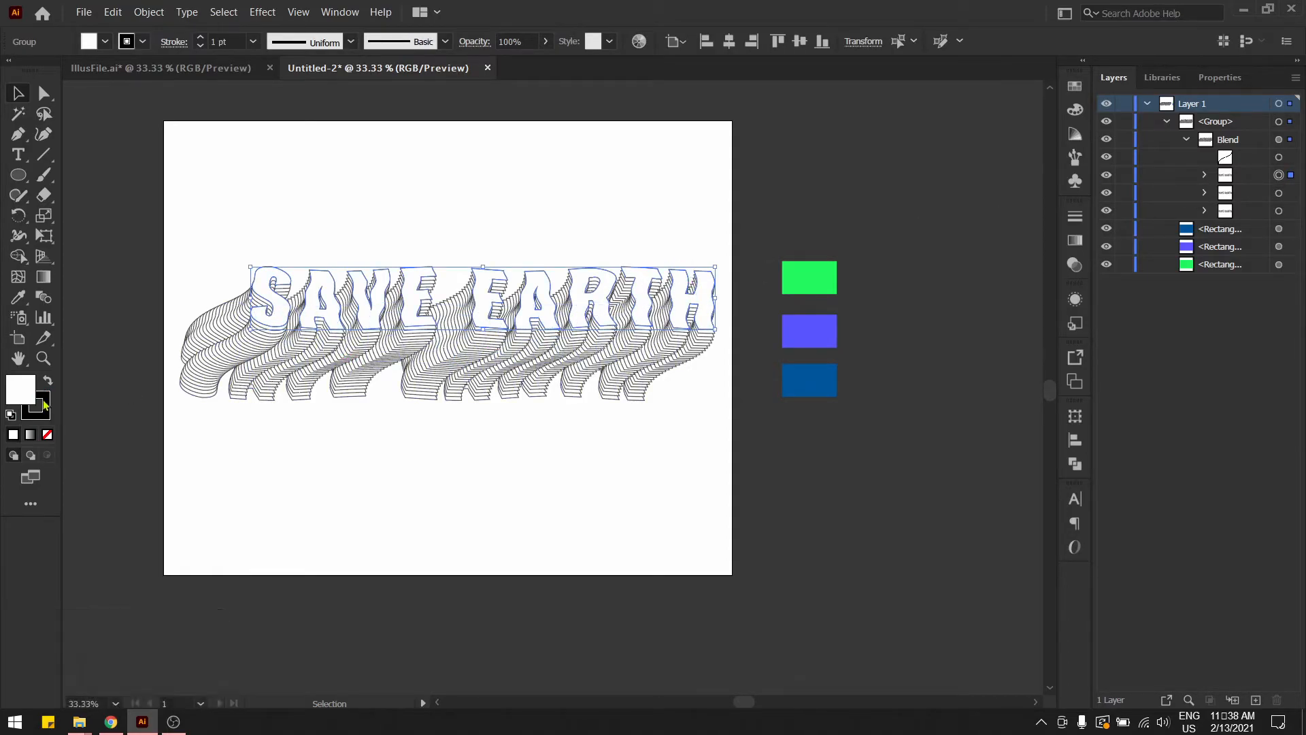
{"action": "left_click", "coordinate": [49, 436]}
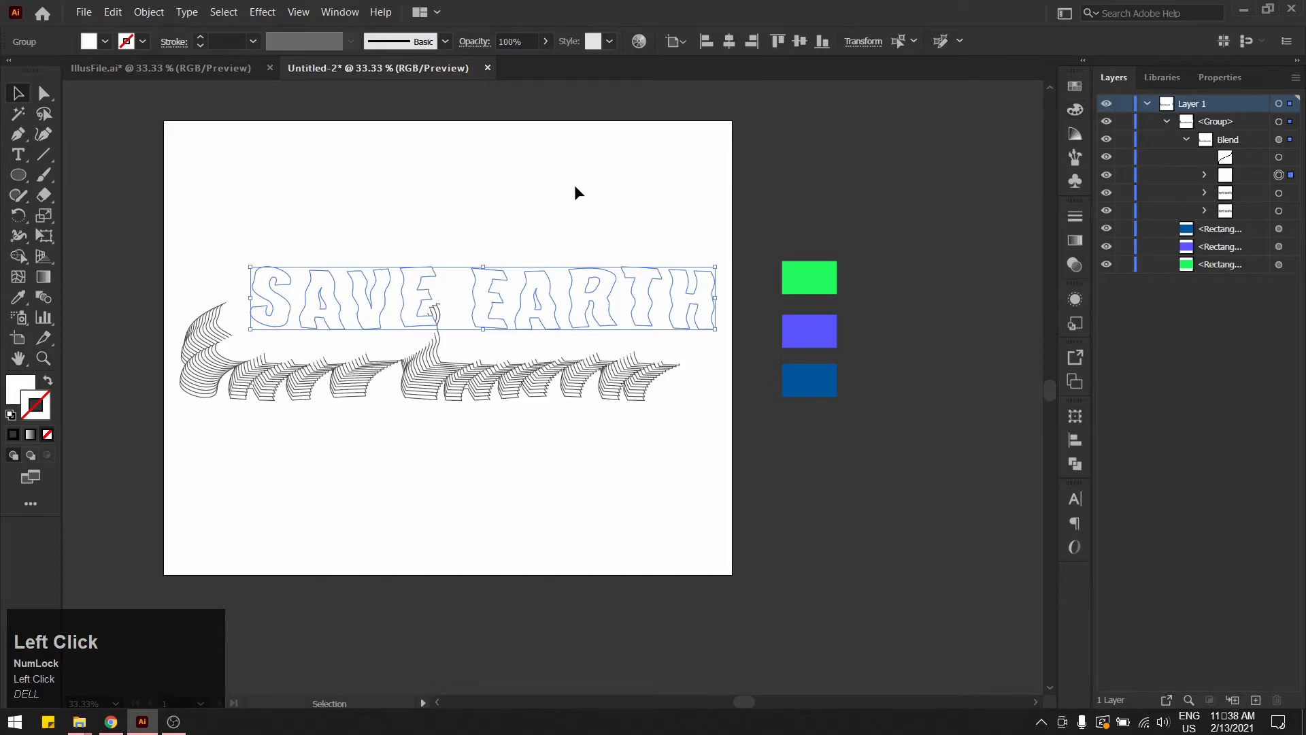
- Fill the frontmost SAVE EARTH text with the green (23f960) sampled from the rectangle beside the artboard
{"action": "left_click", "coordinate": [23, 389]}
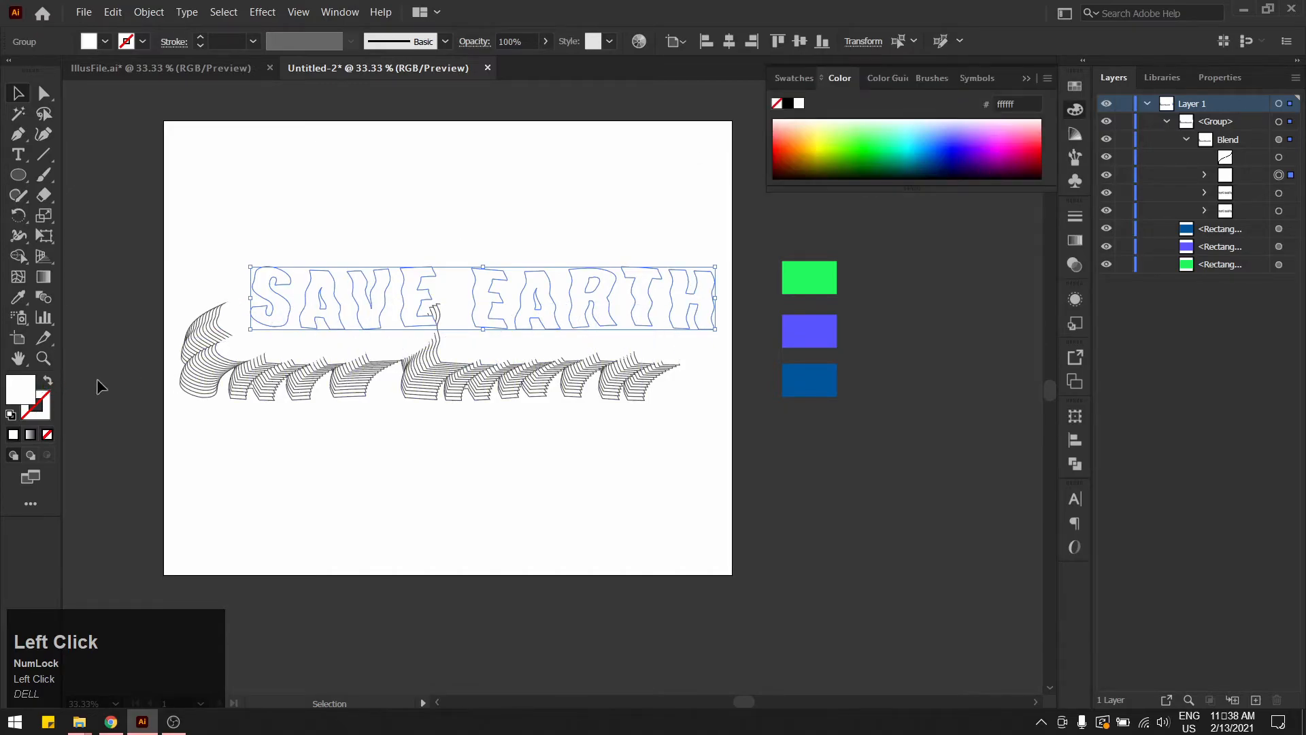
{"action": "key", "text": "i"}
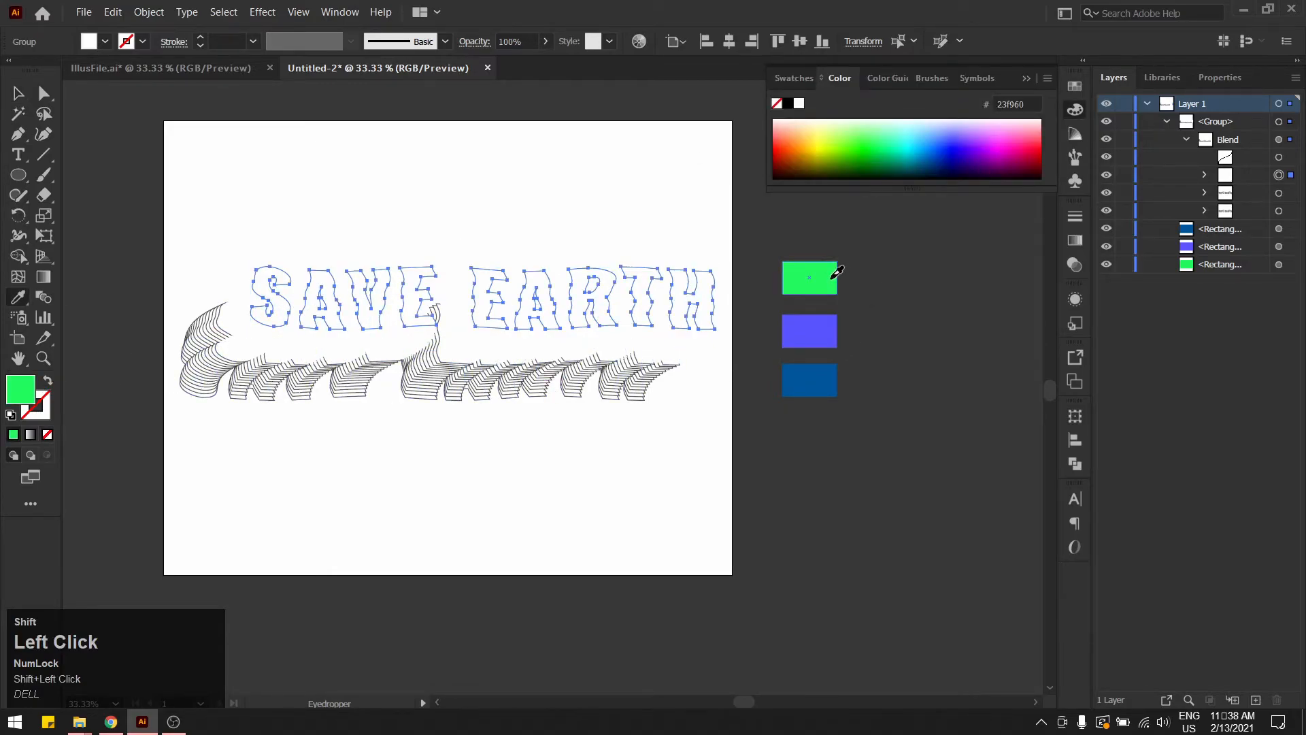
{"action": "left_click", "coordinate": [835, 273]}
{"action": "left_click", "coordinate": [1028, 79]}
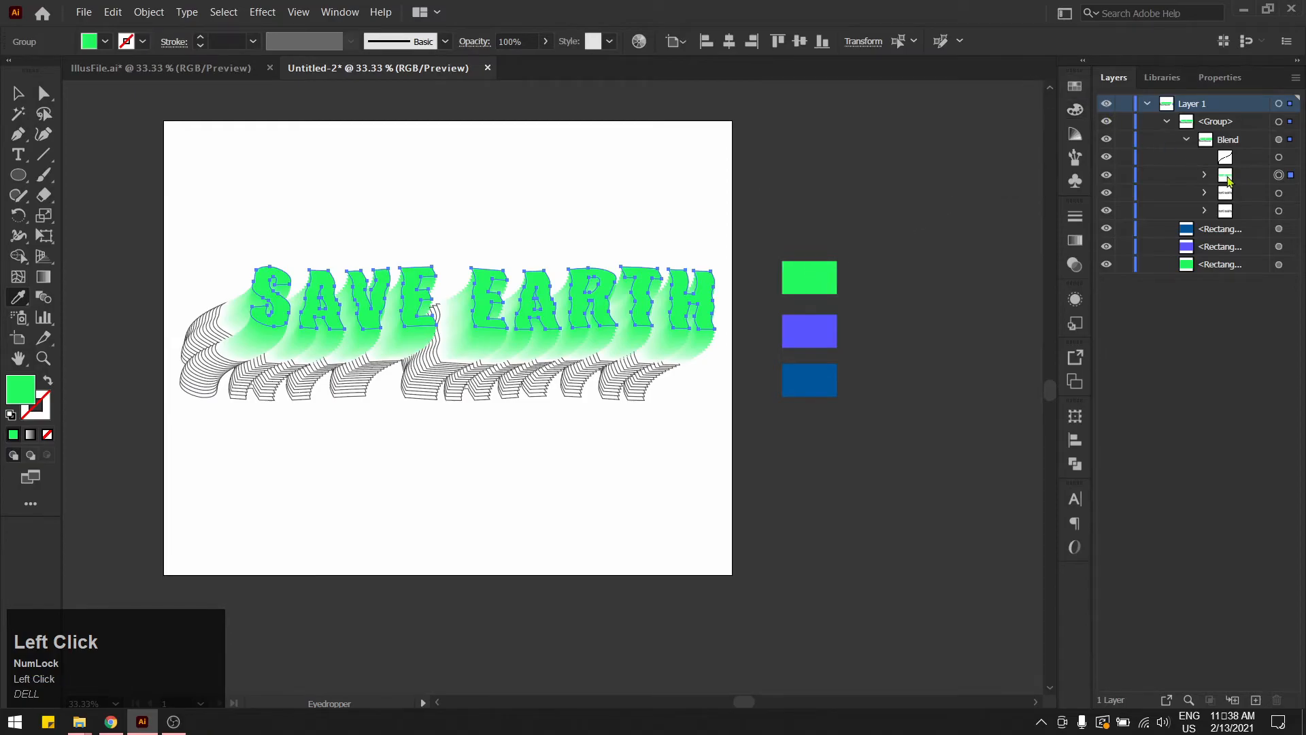
- Give the middle SAVE EARTH text in the blend the purple rectangle's fill and lack of stroke, using the Eyedropper
{"action": "left_click", "coordinate": [1278, 193]}
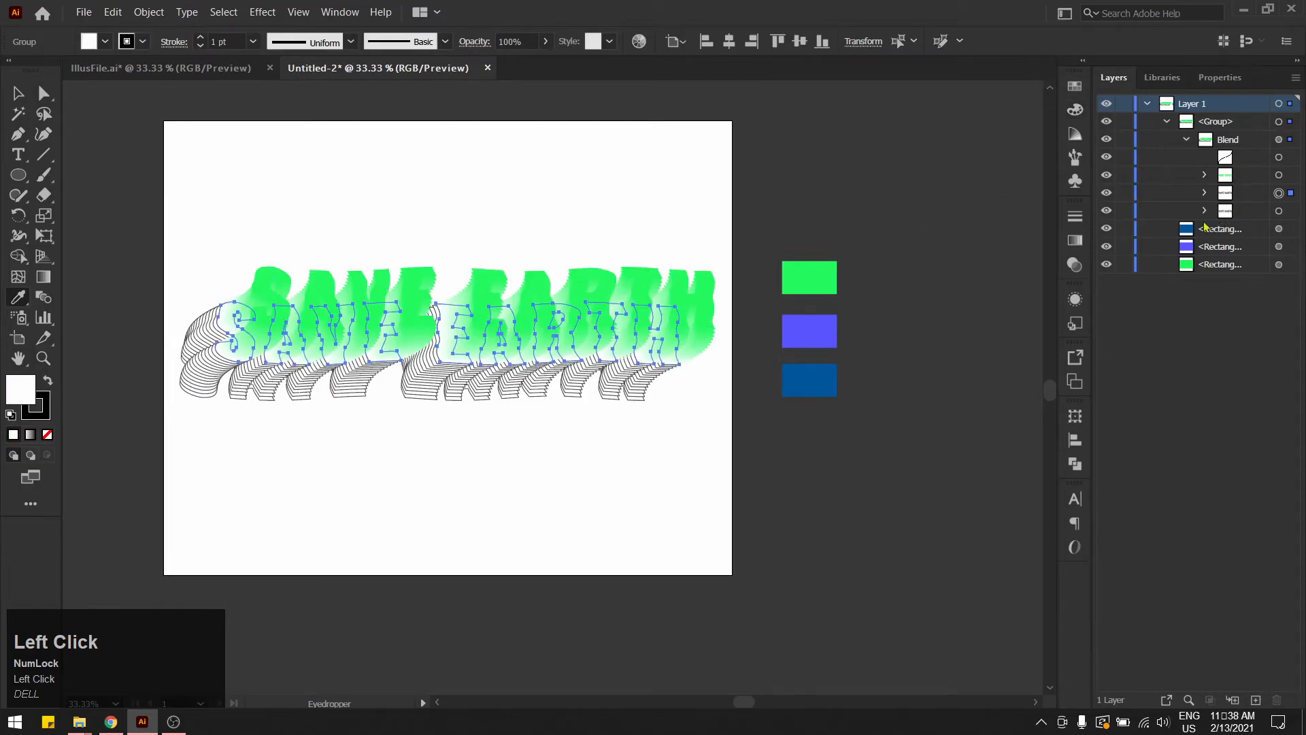
{"action": "left_click", "coordinate": [829, 327]}
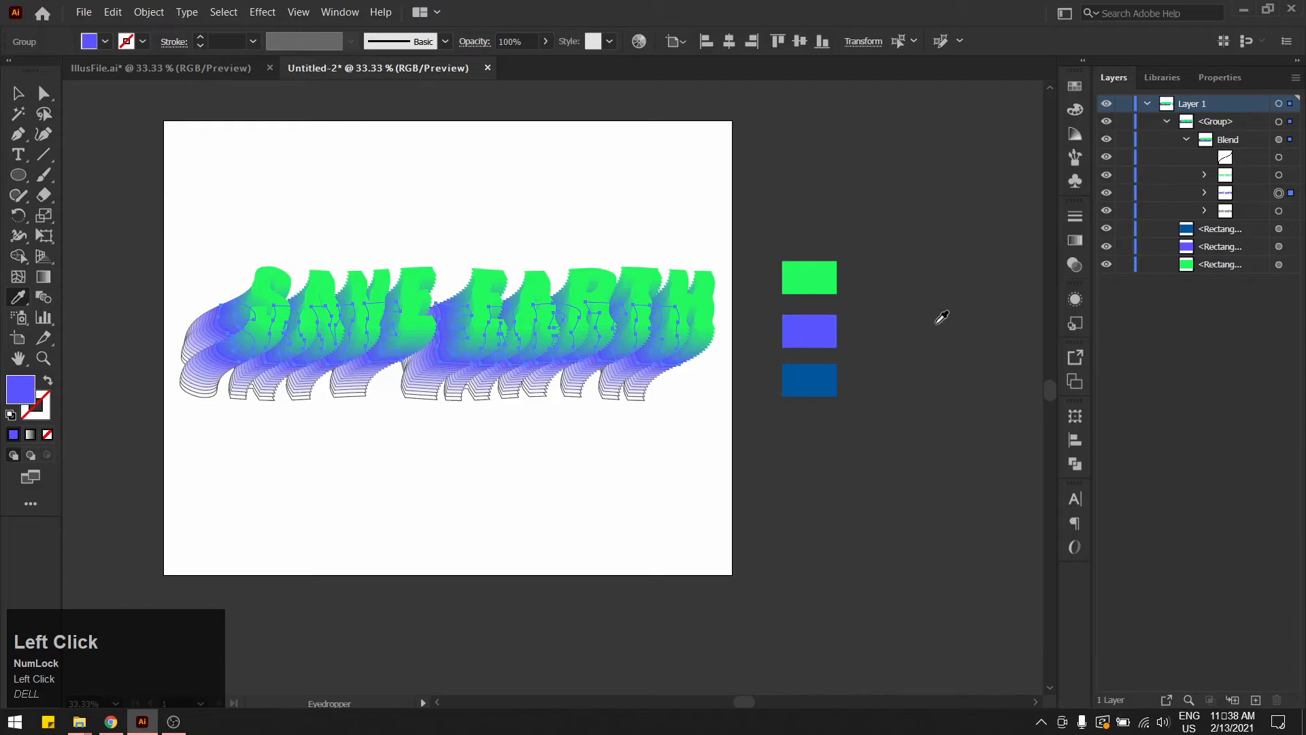
- Give the rearmost SAVE EARTH text in the blend the blue rectangle's fill and lack of stroke, using the Eyedropper, and deselect it
{"action": "left_click", "coordinate": [1278, 211]}
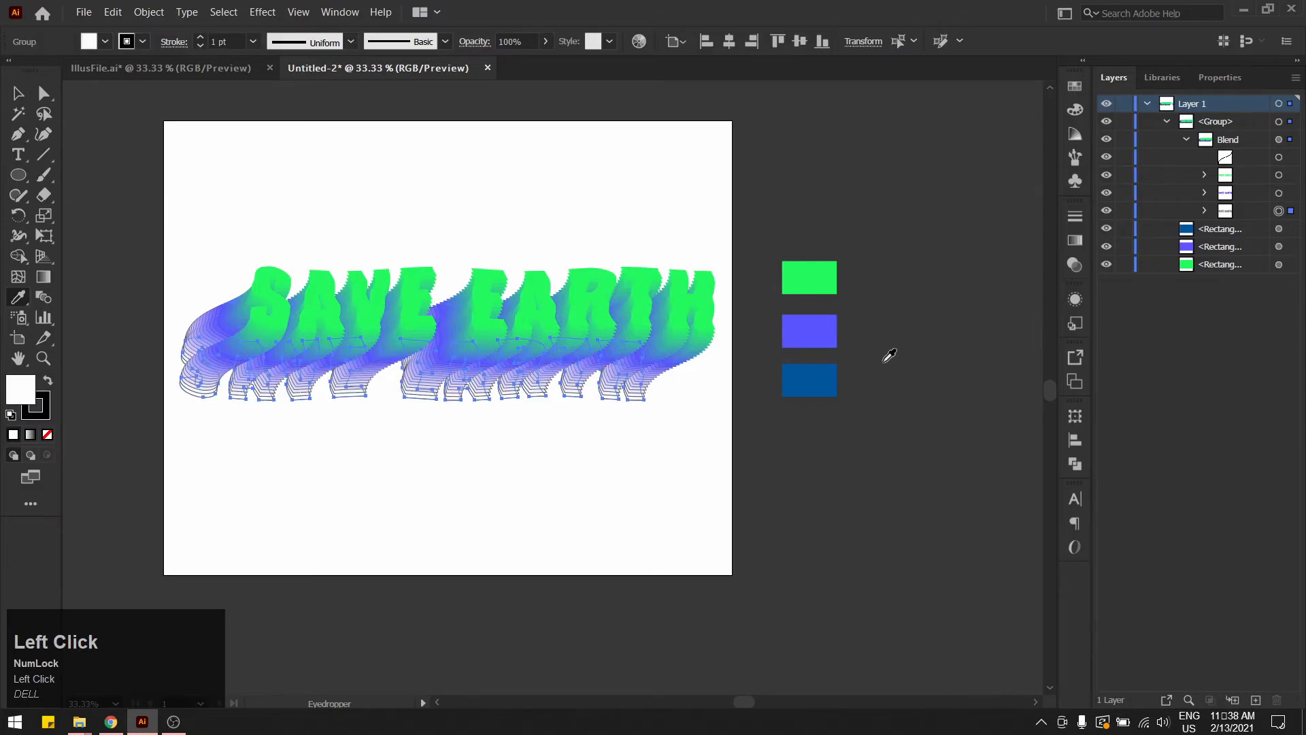
{"action": "left_click", "coordinate": [833, 367]}
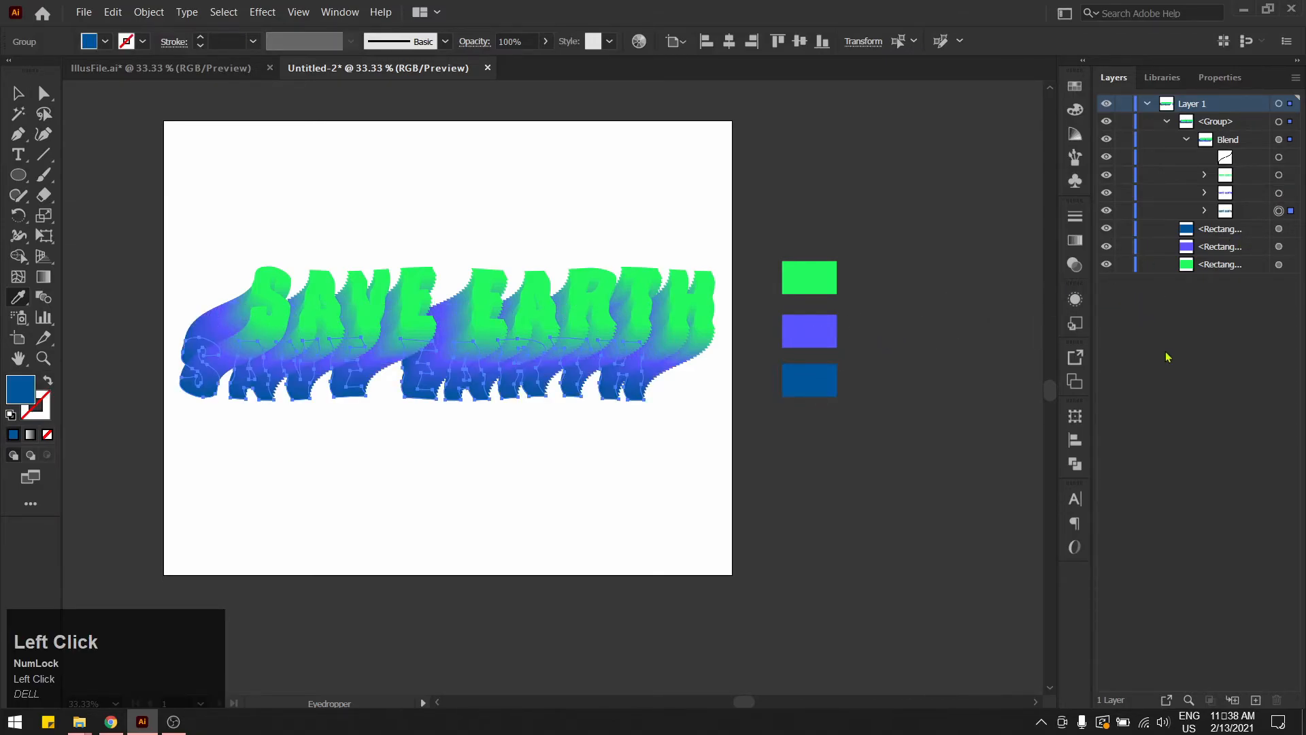
{"action": "left_click", "coordinate": [1185, 368]}
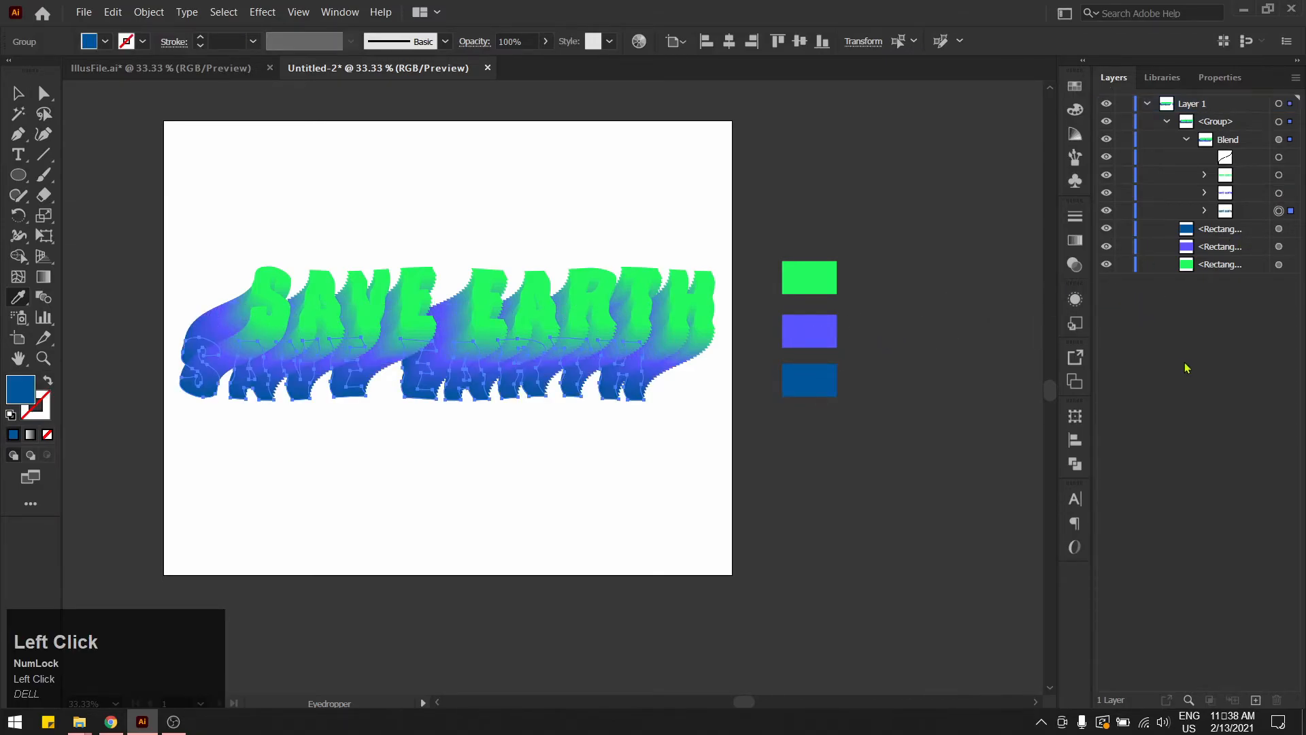
{"action": "key", "text": "v"}
{"action": "left_click", "coordinate": [598, 177]}
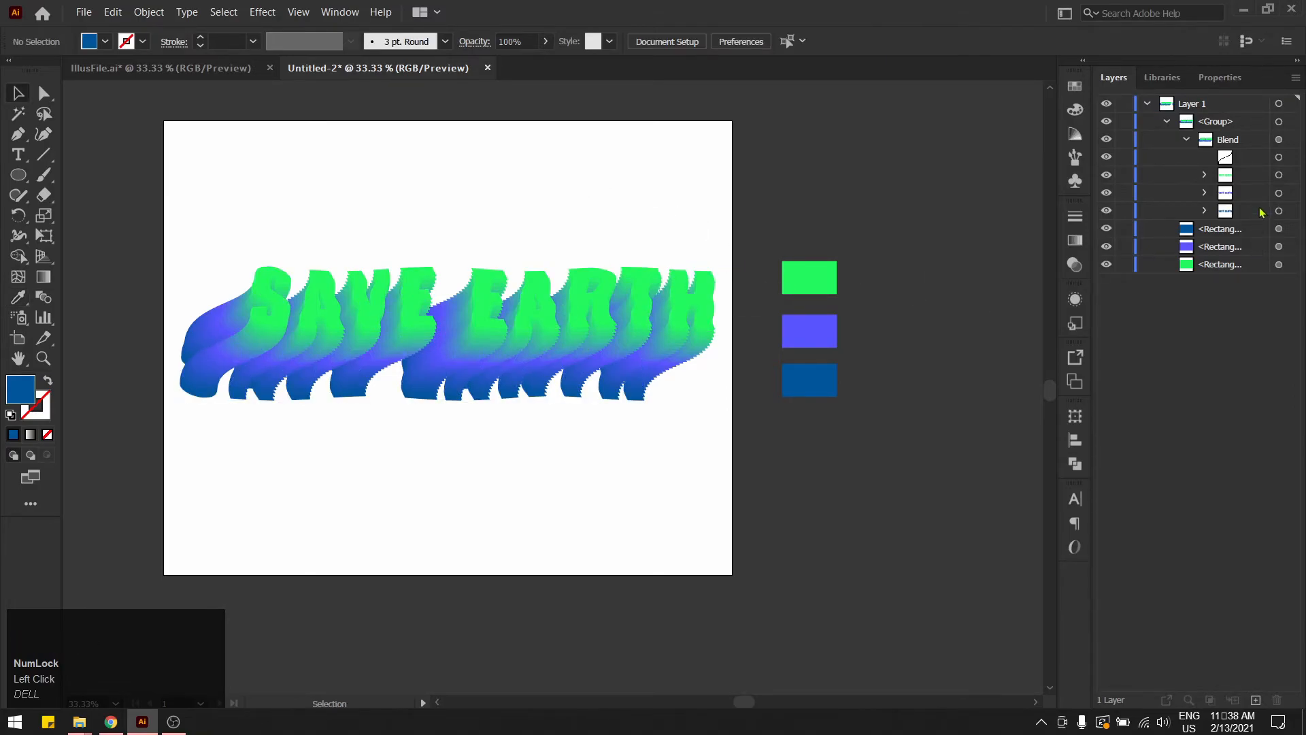
- Choose a slightly brighter green fill for the frontmost SAVE EARTH text in the blend and deselect it
{"action": "left_click", "coordinate": [1279, 175]}
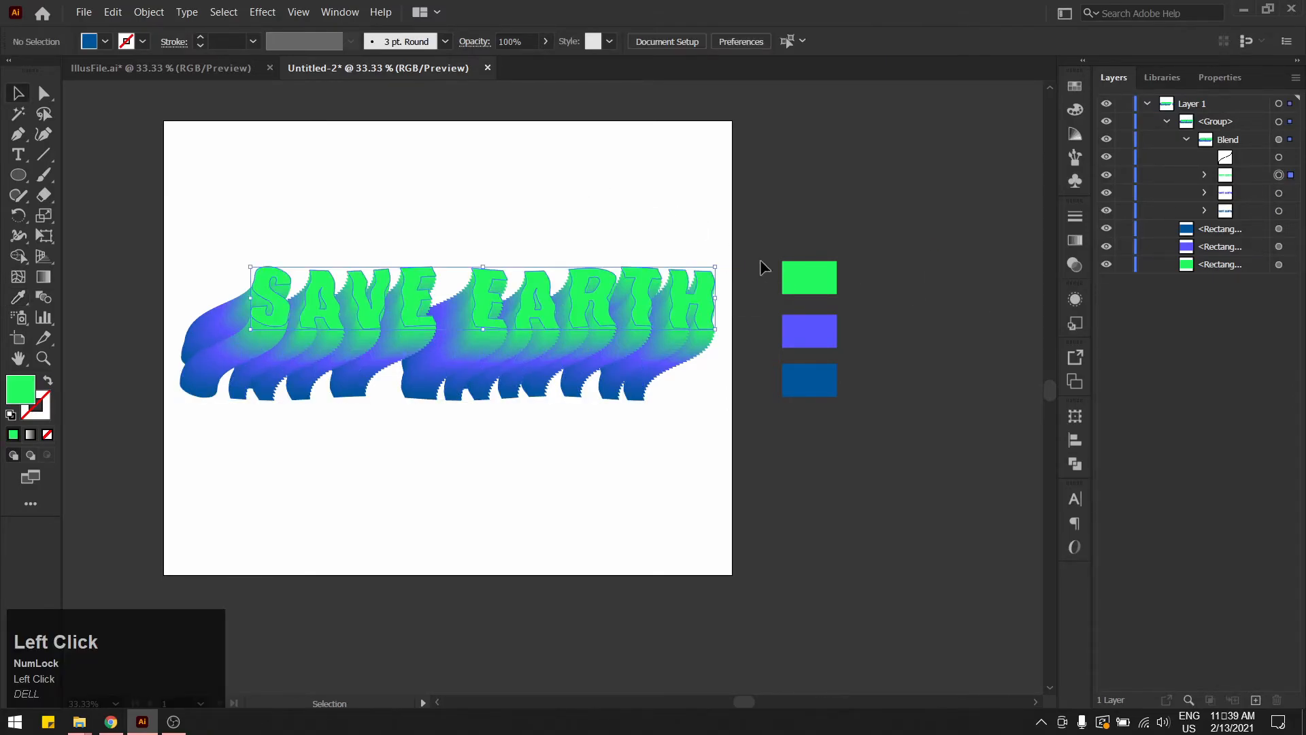
{"action": "double_click", "coordinate": [20, 389]}
{"action": "left_click_drag", "start_coordinate": [607, 259], "coordinate": [610, 244]}
{"action": "left_click", "coordinate": [833, 255]}
{"action": "left_click", "coordinate": [499, 179]}
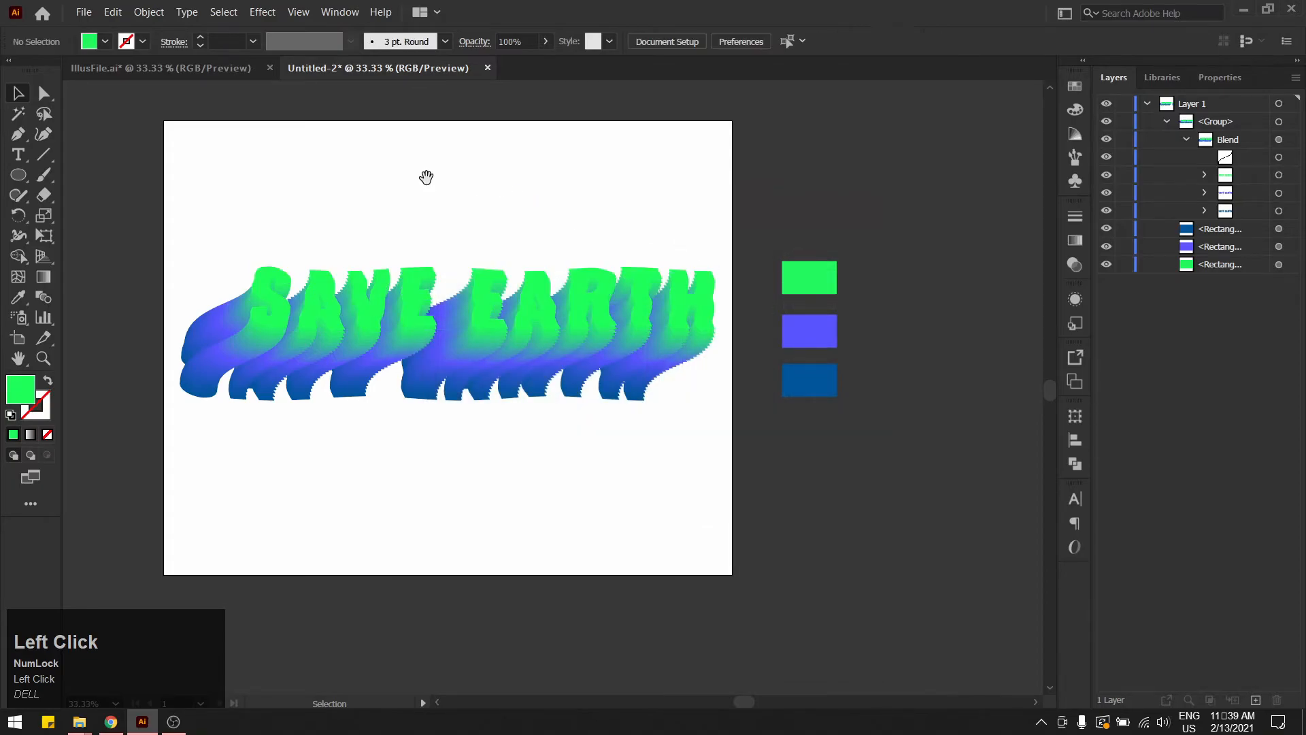
- Cover the whole artboard with a rectangle using the Rectangle tool
{"action": "left_click_drag", "start_coordinate": [426, 177], "coordinate": [507, 178]}
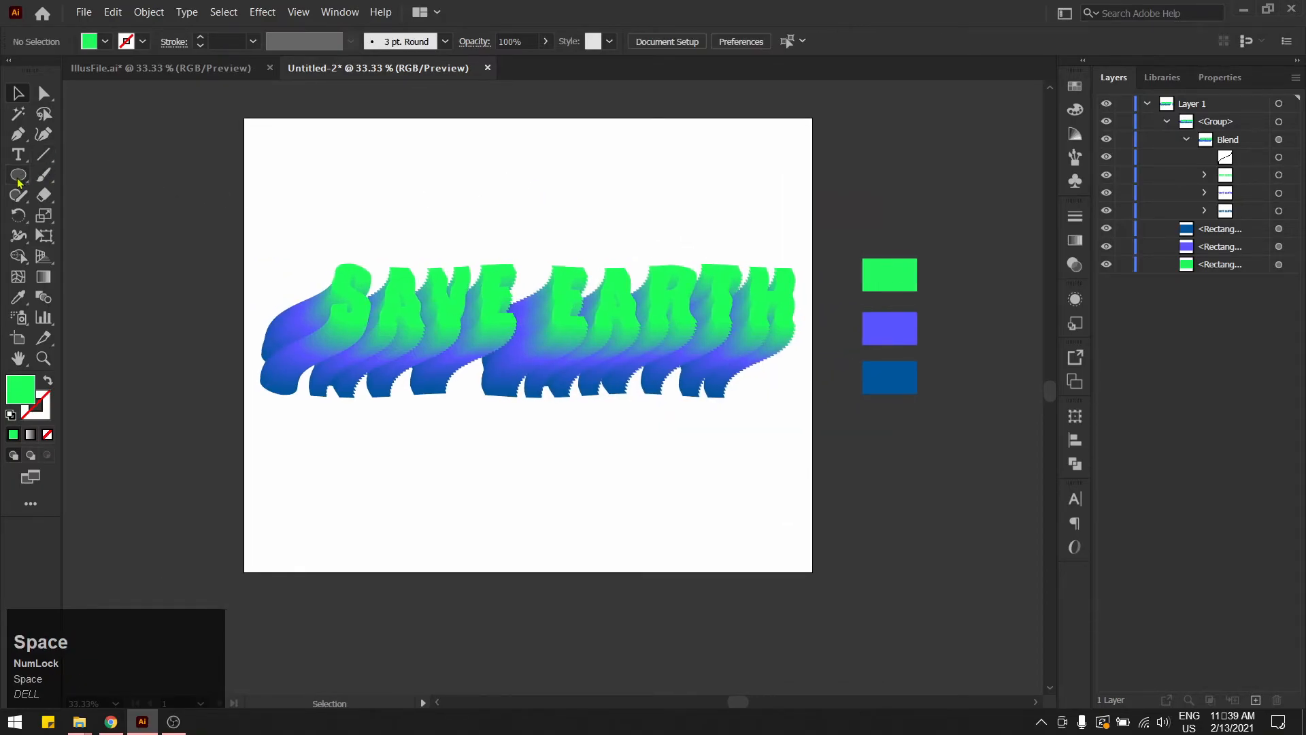
{"action": "left_click_drag", "start_coordinate": [18, 177], "coordinate": [109, 174]}
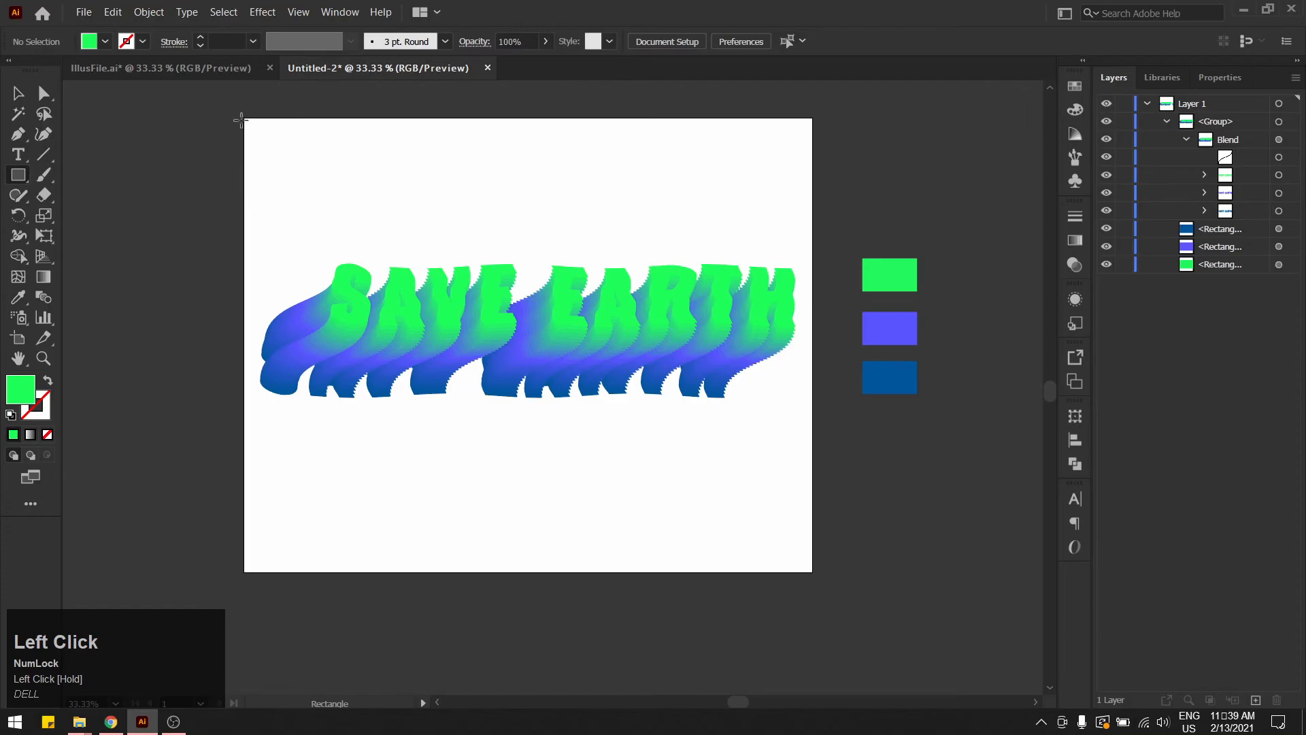
{"action": "left_click_drag", "start_coordinate": [247, 121], "coordinate": [813, 571]}
- Move the artboard-sized rectangle directly below the blend's group in the stacking order
{"action": "left_click_drag", "start_coordinate": [1231, 124], "coordinate": [1225, 230]}
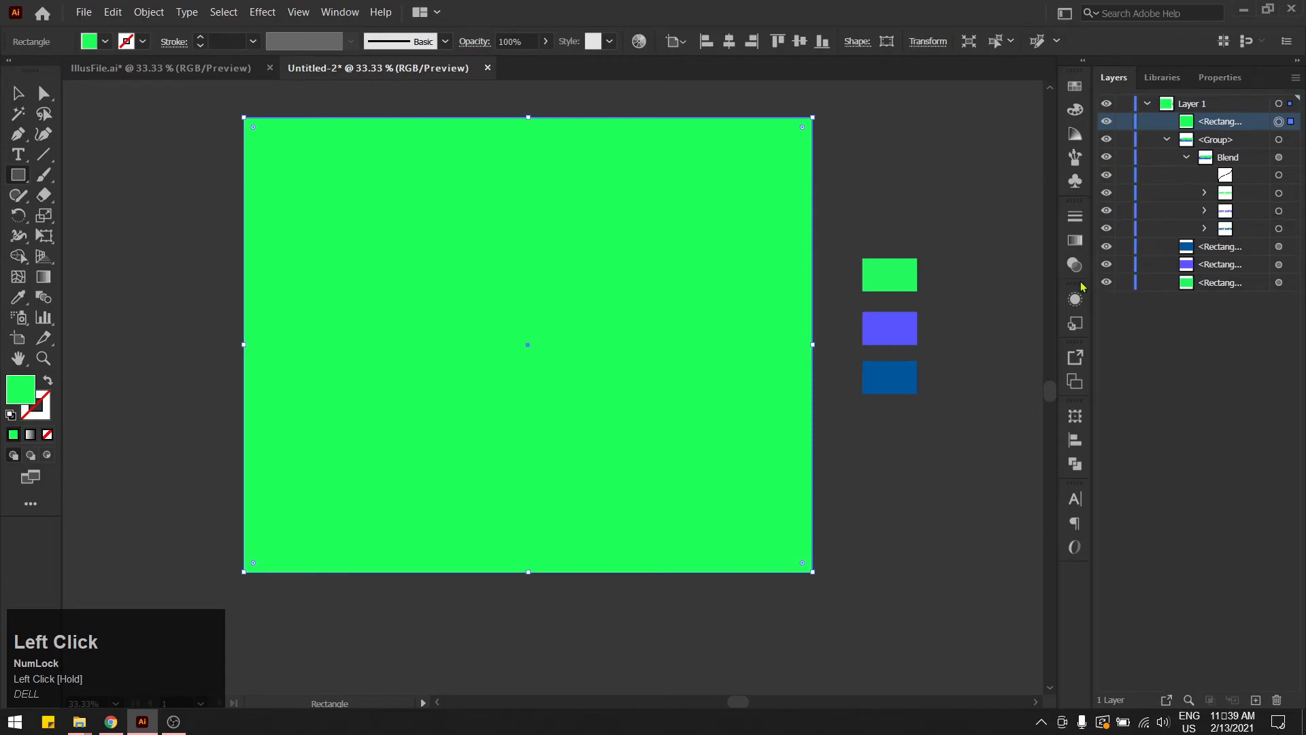
{"action": "key", "text": "ctrl+z"}
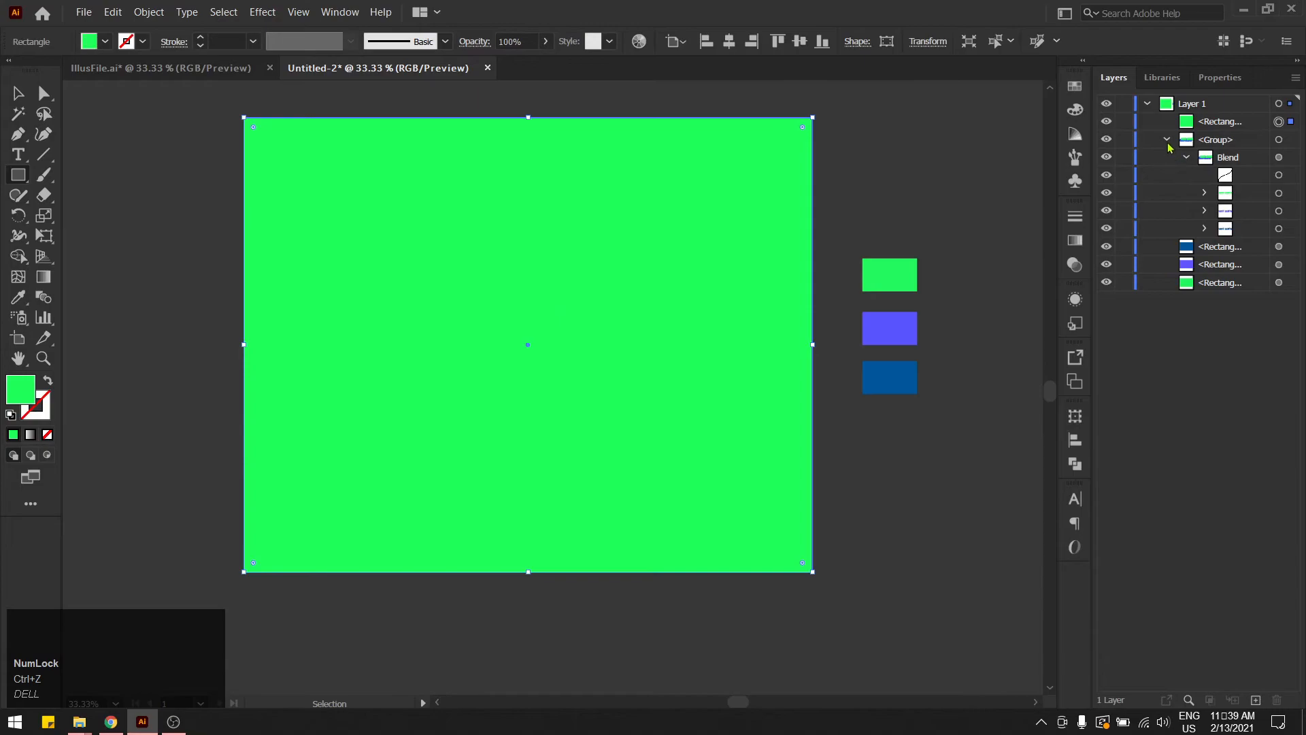
{"action": "left_click", "coordinate": [1167, 139]}
{"action": "left_click_drag", "start_coordinate": [1221, 123], "coordinate": [1209, 170]}
{"action": "key", "text": "v"}
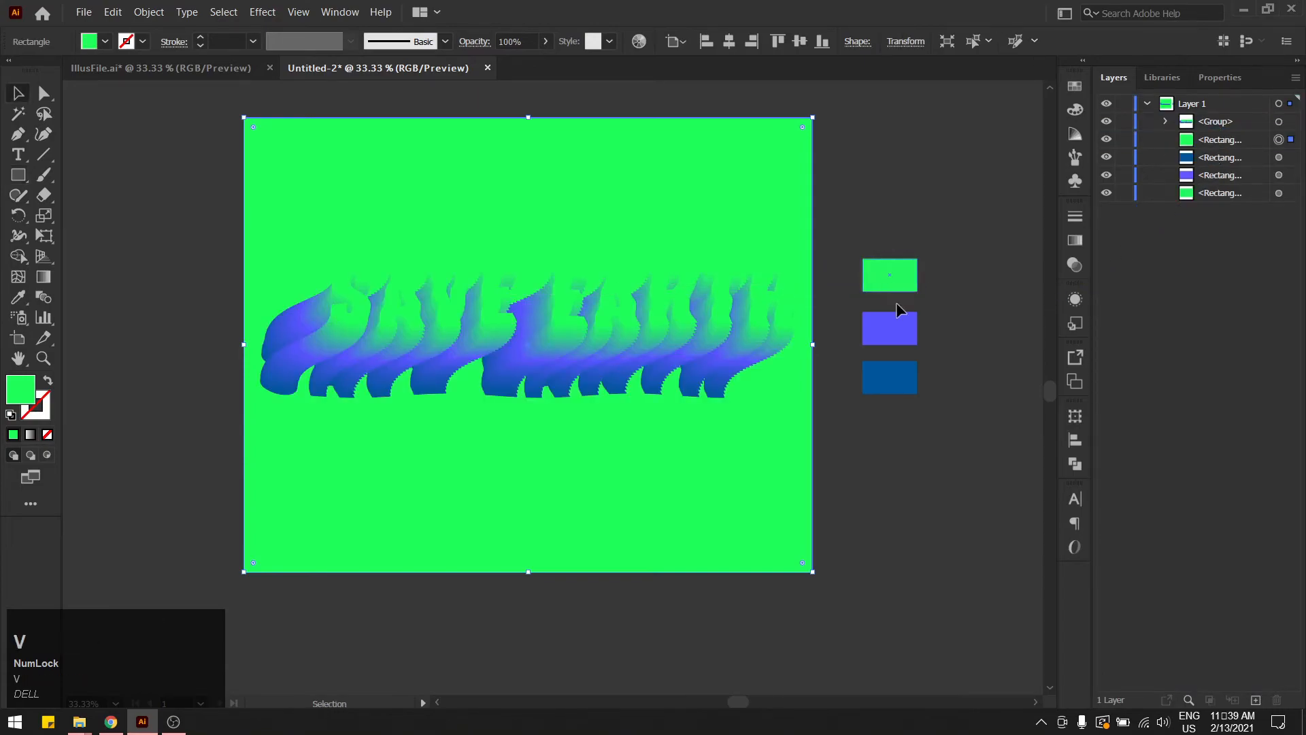
- Fill the background rectangle with the blue sampled from the swatch rectangle and shift the SAVE EARTH group down to the artboard's vertical centre
{"action": "key", "text": "i"}
{"action": "left_click", "coordinate": [912, 365]}
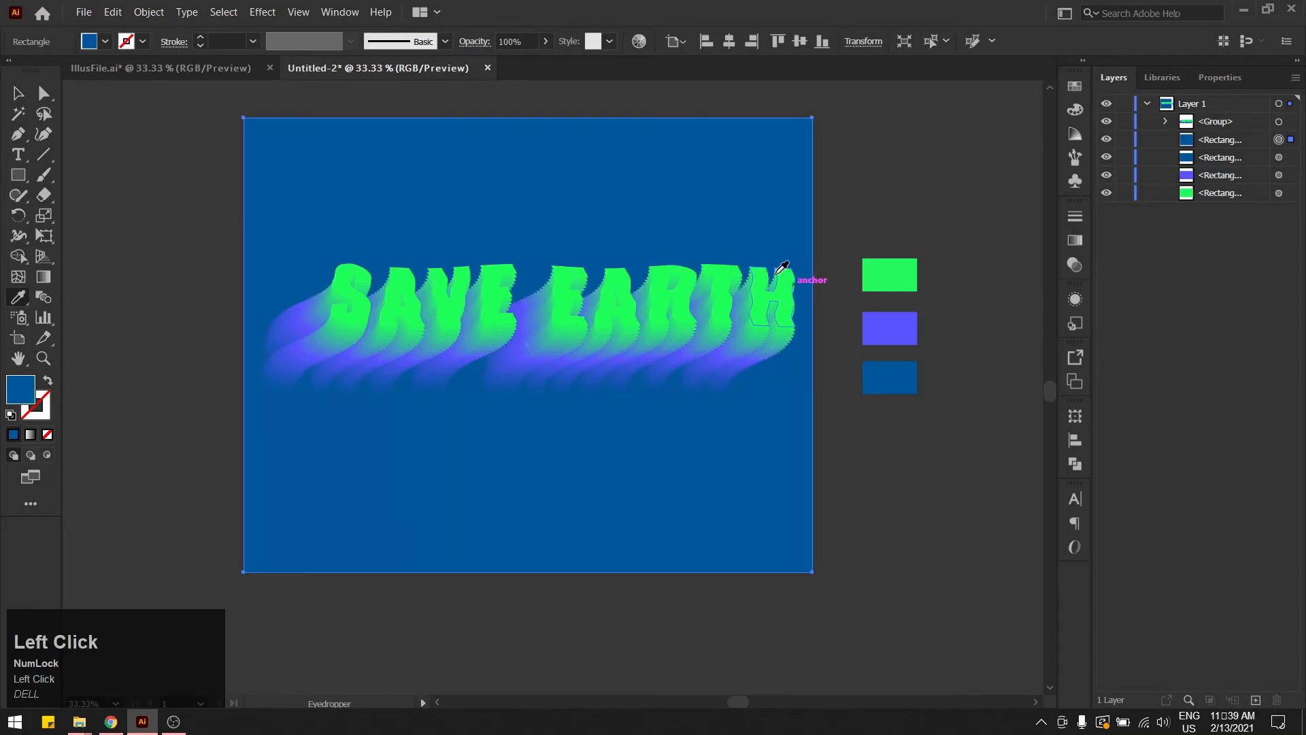
{"action": "key", "text": "v"}
{"action": "mouse_move", "coordinate": [615, 294]}
{"action": "left_mouse_down"}
{"action": "mouse_move", "coordinate": [631, 288]}
{"action": "mouse_move", "coordinate": [611, 308]}
{"action": "left_mouse_up"}
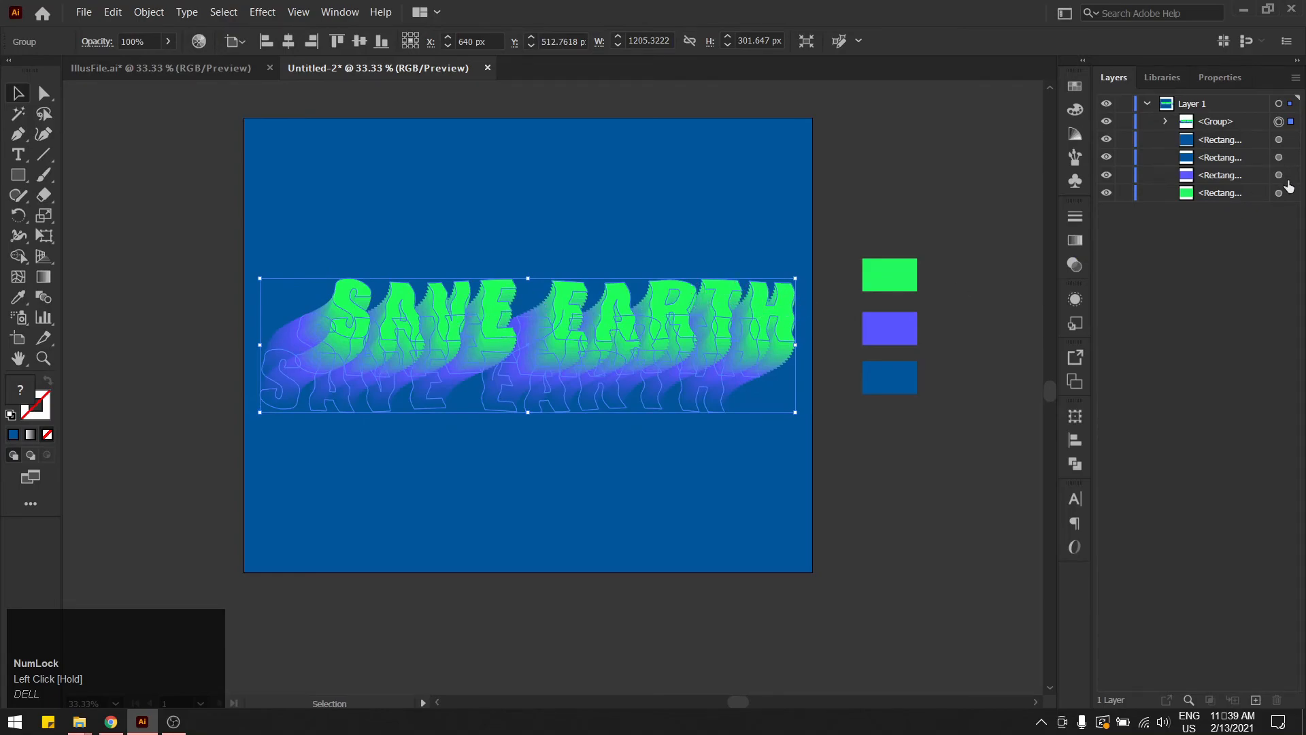
- Fill the frontmost SAVE EARTH text in the blend with the green sampled from the swatch rectangle, and deselect it
{"action": "left_click", "coordinate": [1165, 121]}
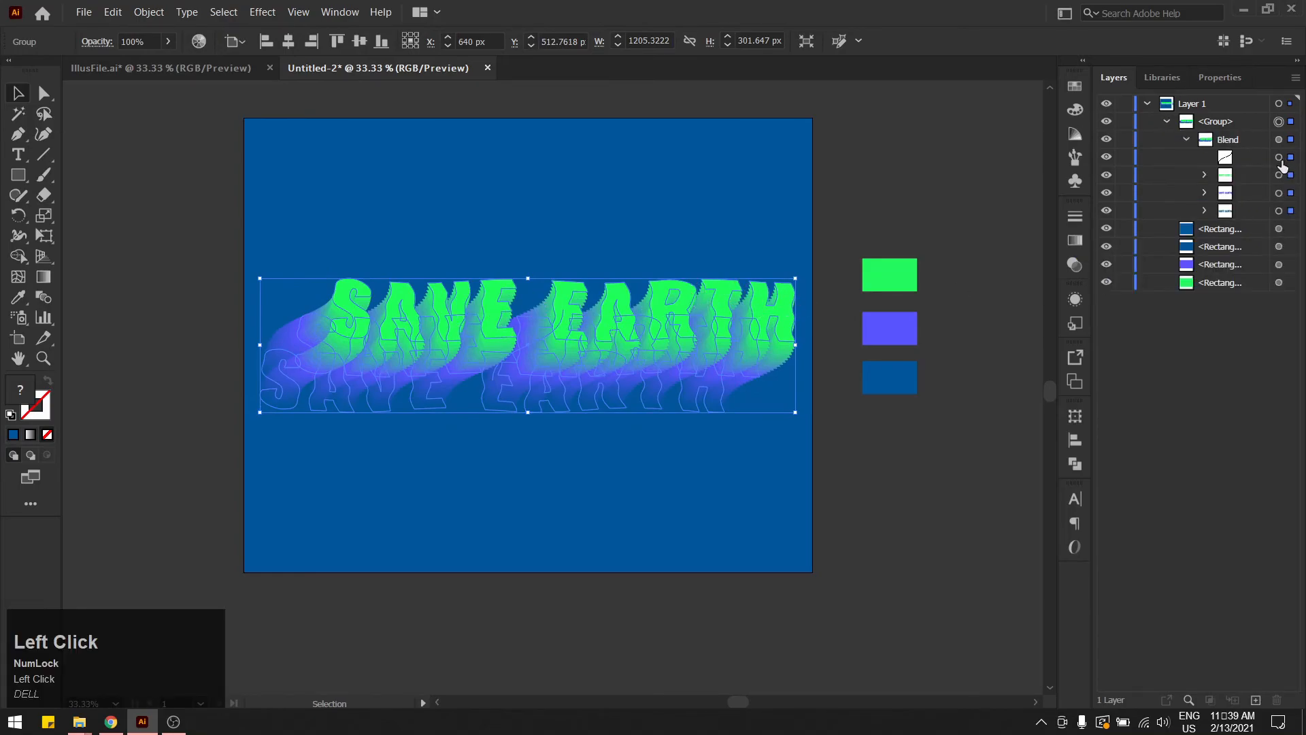
{"action": "left_click", "coordinate": [1279, 175]}
{"action": "key", "text": "i"}
{"action": "left_click", "coordinate": [912, 268]}
{"action": "key", "text": "v"}
{"action": "left_click", "coordinate": [884, 180]}
- Examine the blended SAVE EARTH text up close against the blue background
{"action": "key", "text": "space"}
{"action": "left_click_drag", "start_coordinate": [763, 213], "coordinate": [779, 245]}
{"action": "left_click", "coordinate": [870, 264]}
{"action": "left_click_drag", "start_coordinate": [956, 431], "coordinate": [956, 431]}
{"action": "left_click_drag", "start_coordinate": [905, 359], "coordinate": [1105, 354]}
{"action": "left_click_drag", "start_coordinate": [894, 349], "coordinate": [1028, 343]}
{"action": "left_click", "coordinate": [949, 343]}
{"action": "key", "text": "space"}
{"action": "left_click_drag", "start_coordinate": [897, 331], "coordinate": [688, 312]}
{"action": "left_click_drag", "start_coordinate": [769, 268], "coordinate": [846, 387]}
{"action": "left_click_drag", "start_coordinate": [841, 305], "coordinate": [960, 300]}
{"action": "left_click", "coordinate": [724, 315]}
{"action": "key", "text": "space"}
{"action": "left_click_drag", "start_coordinate": [724, 315], "coordinate": [971, 329]}
{"action": "scroll", "coordinate": [723, 338], "scroll_direction": "up", "scroll_amount": 1}
{"action": "key", "text": "space"}
{"action": "left_click_drag", "start_coordinate": [607, 247], "coordinate": [616, 239]}
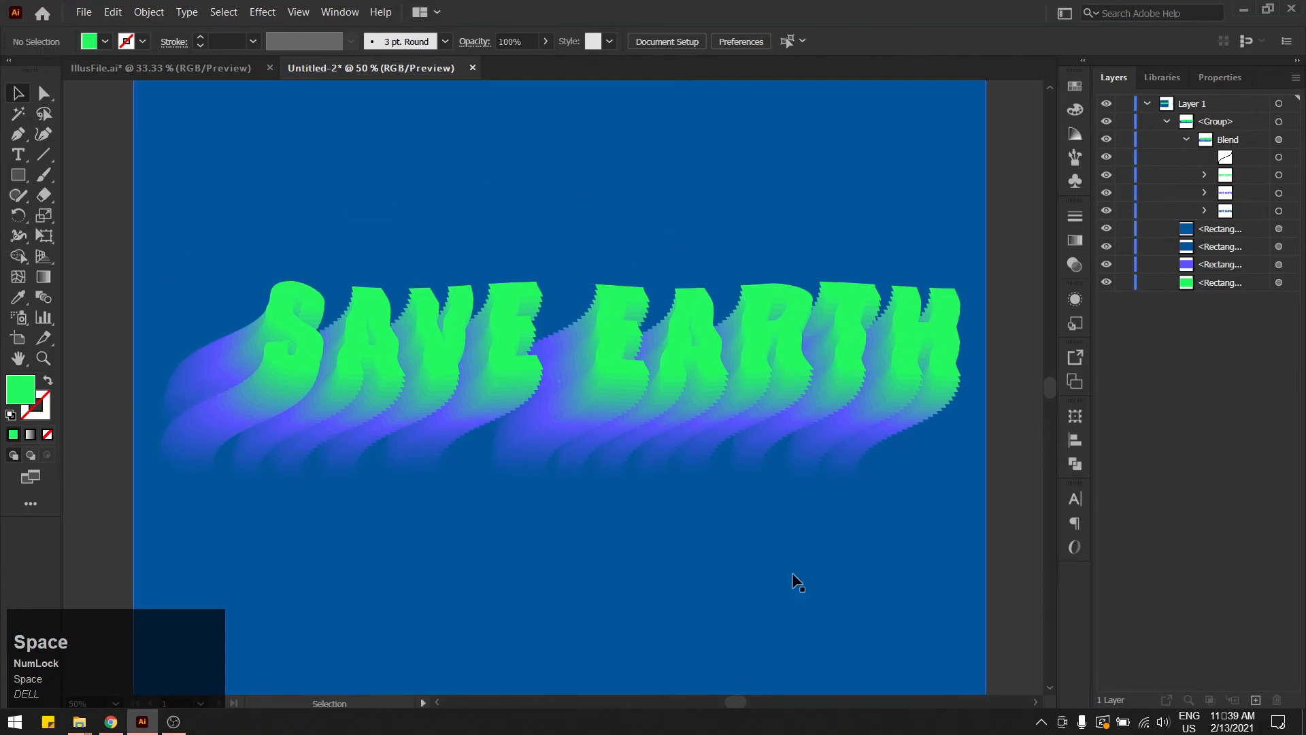